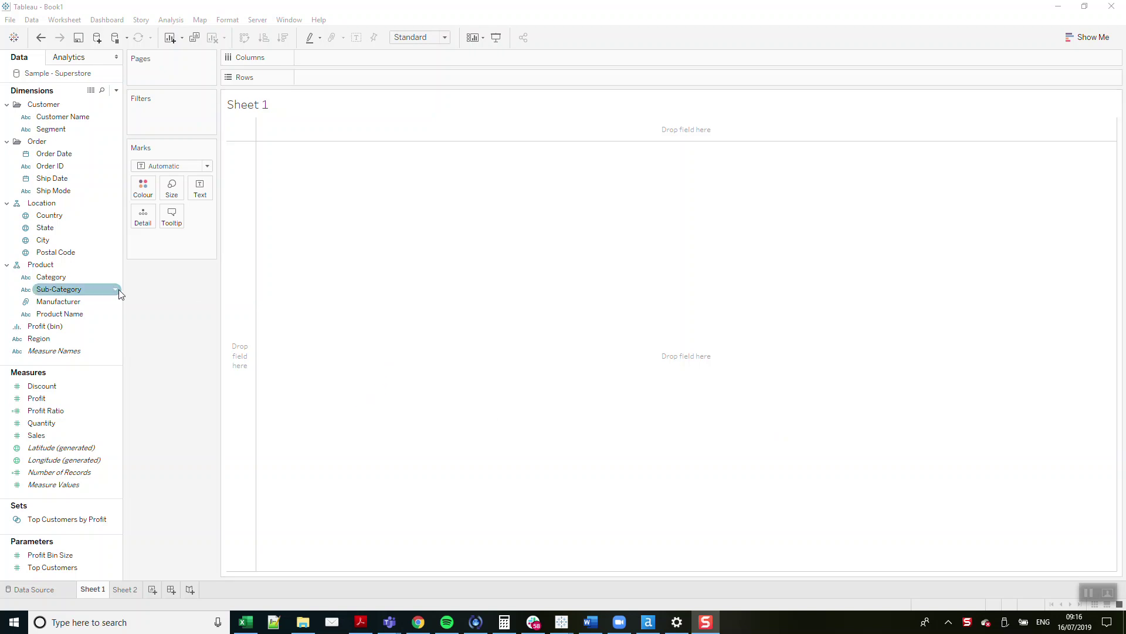
Chart Sales by Region as bars, with Sub-Category on Detail and Region on Colour
{"action": "left_click_drag", "start_coordinate": [75, 337], "coordinate": [355, 61]}
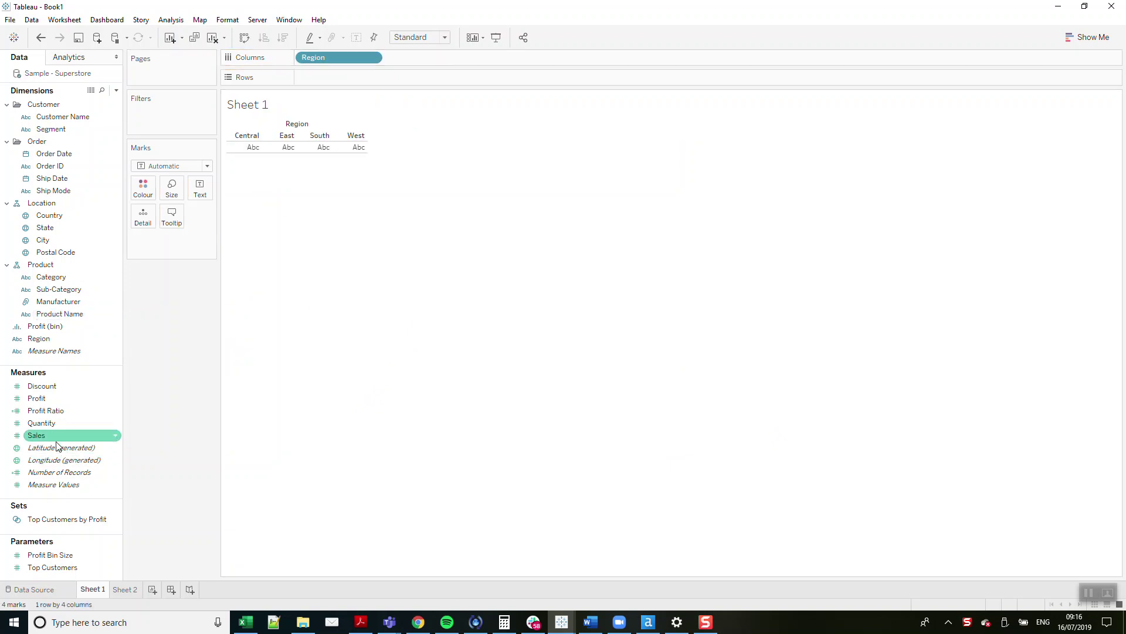
{"action": "left_click_drag", "start_coordinate": [36, 435], "coordinate": [364, 79]}
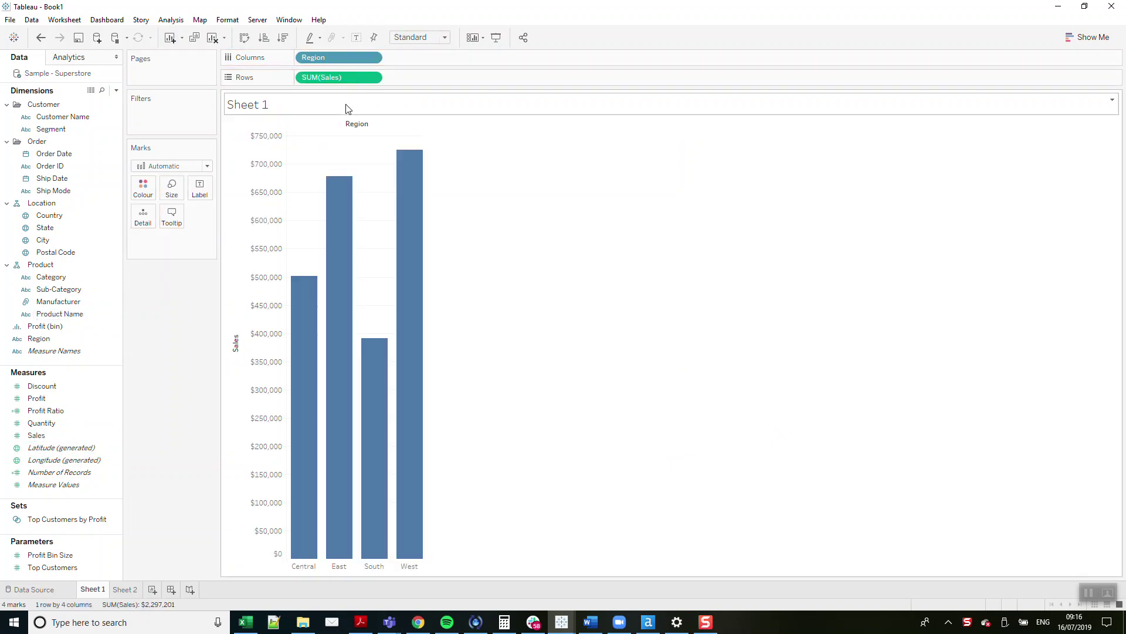
{"action": "left_click_drag", "start_coordinate": [59, 290], "coordinate": [162, 247]}
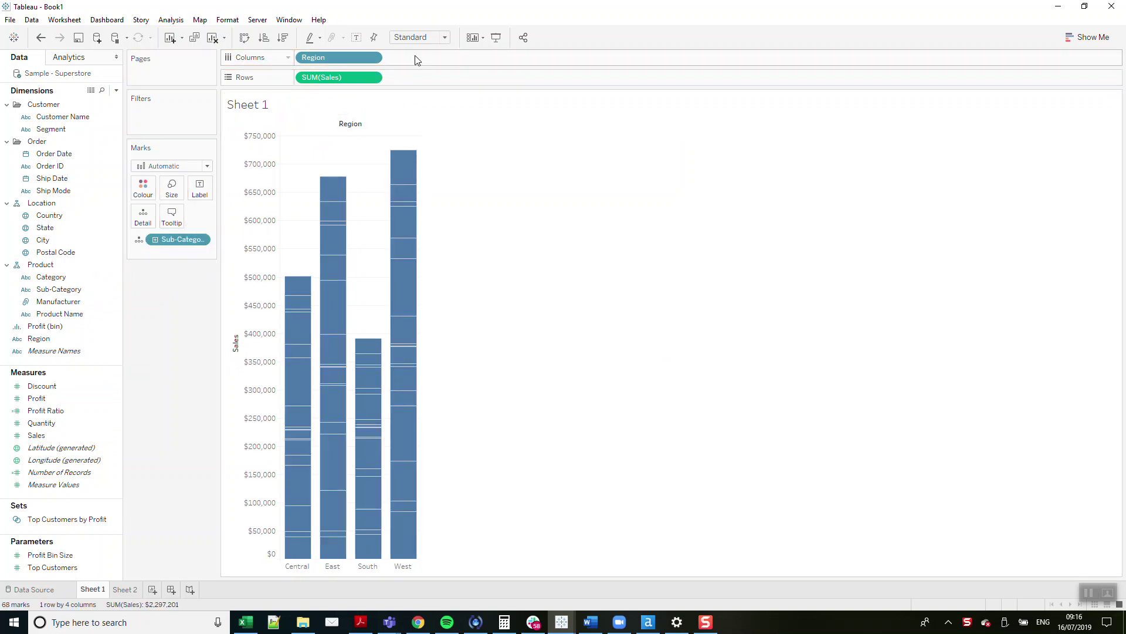
{"action": "left_click_drag", "start_coordinate": [363, 61], "coordinate": [153, 189]}
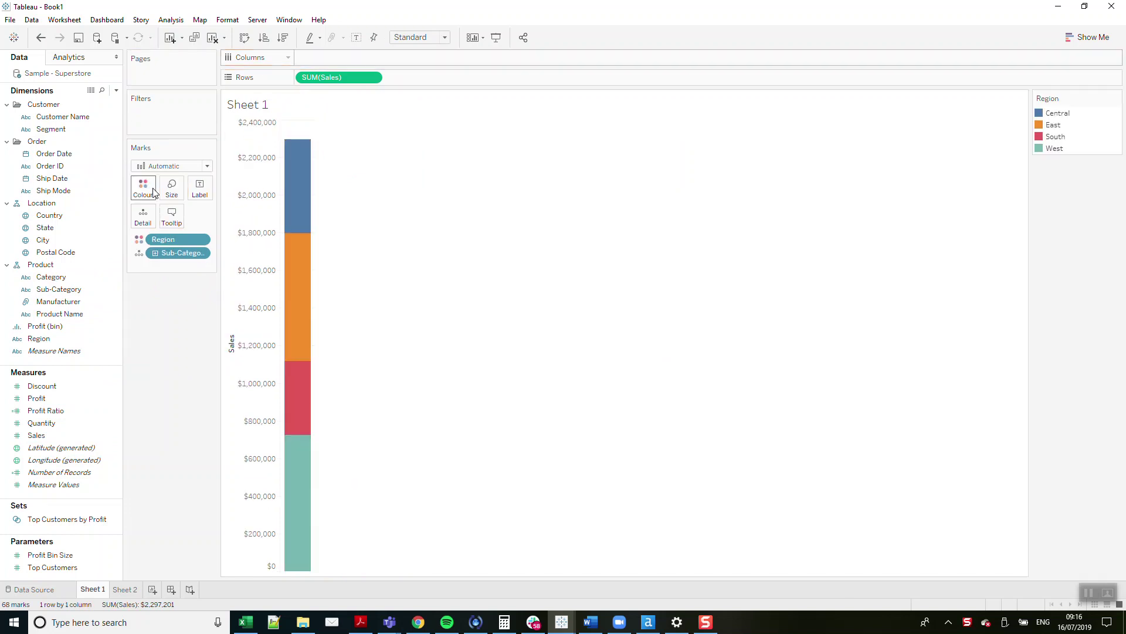
{"action": "left_click_drag", "start_coordinate": [176, 239], "coordinate": [392, 62]}
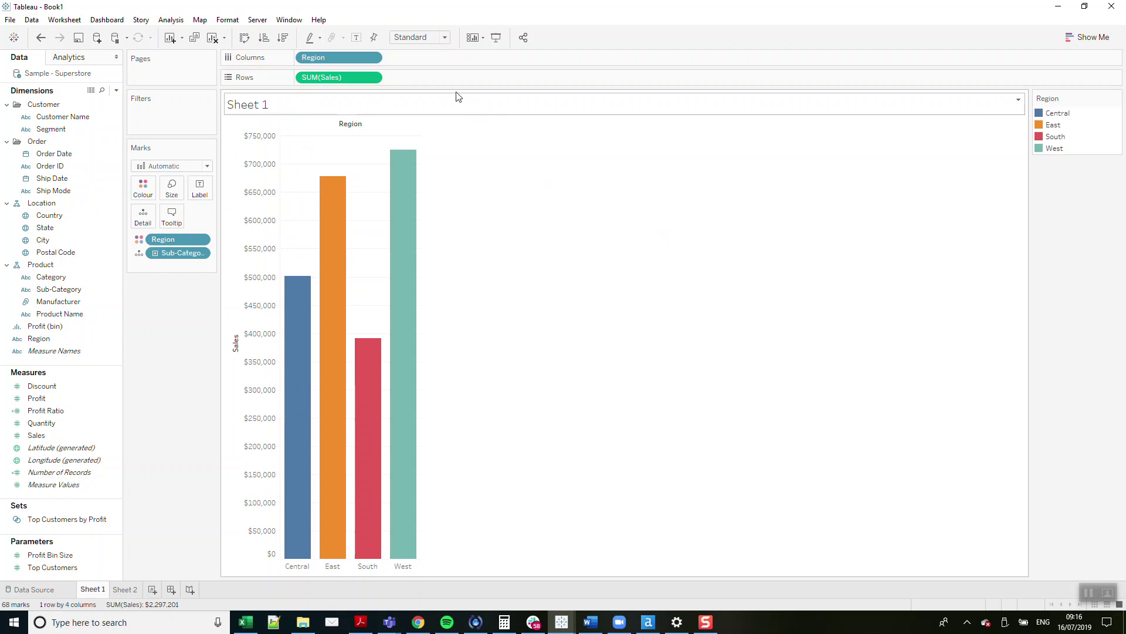
Add an inline (index()-1)%4 calculation on Columns after Region
{"action": "double_click", "coordinate": [479, 57]}
{"action": "type", "text": "(in"}
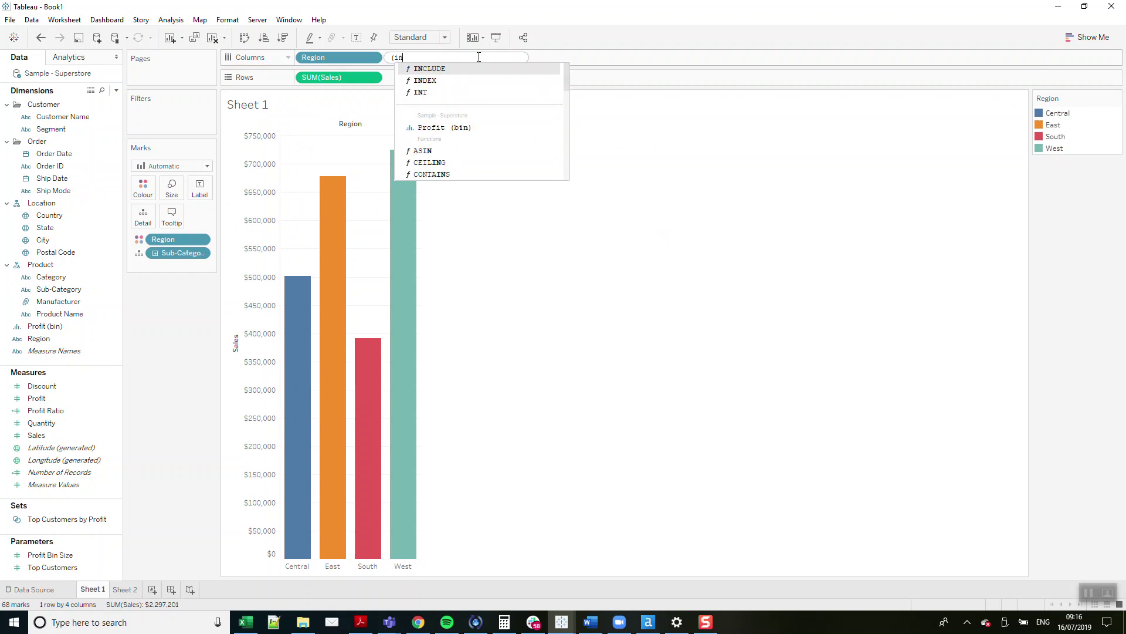
{"action": "type", "text": "dex()-1"}
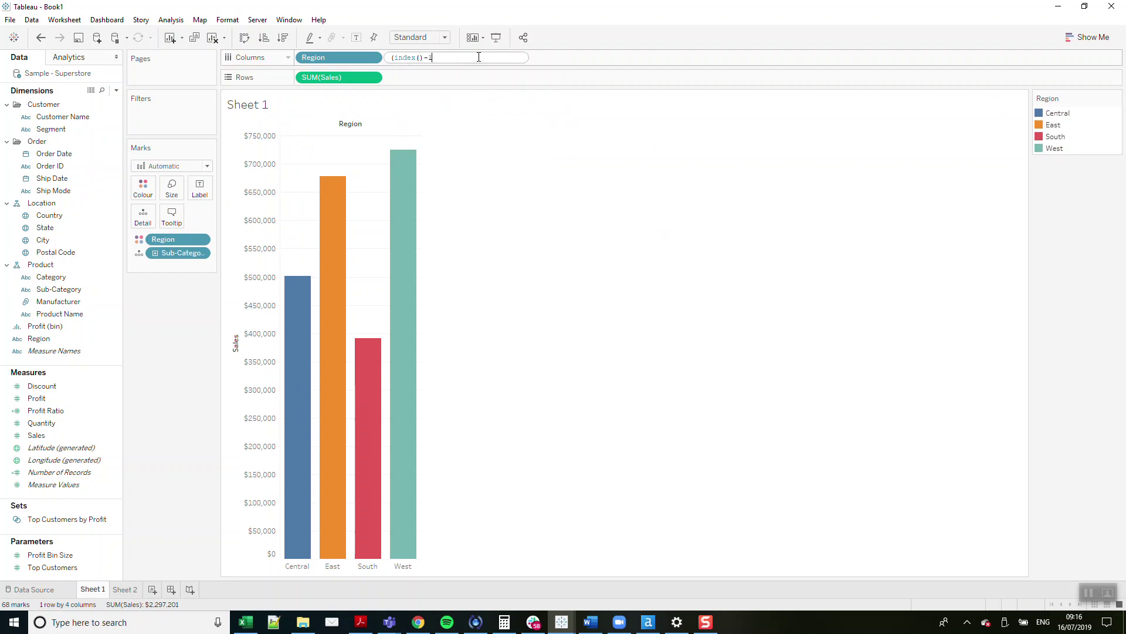
{"action": "type", "text": ")%1"}
{"action": "key", "text": "BackSpace"}
{"action": "key", "text": "Return"}
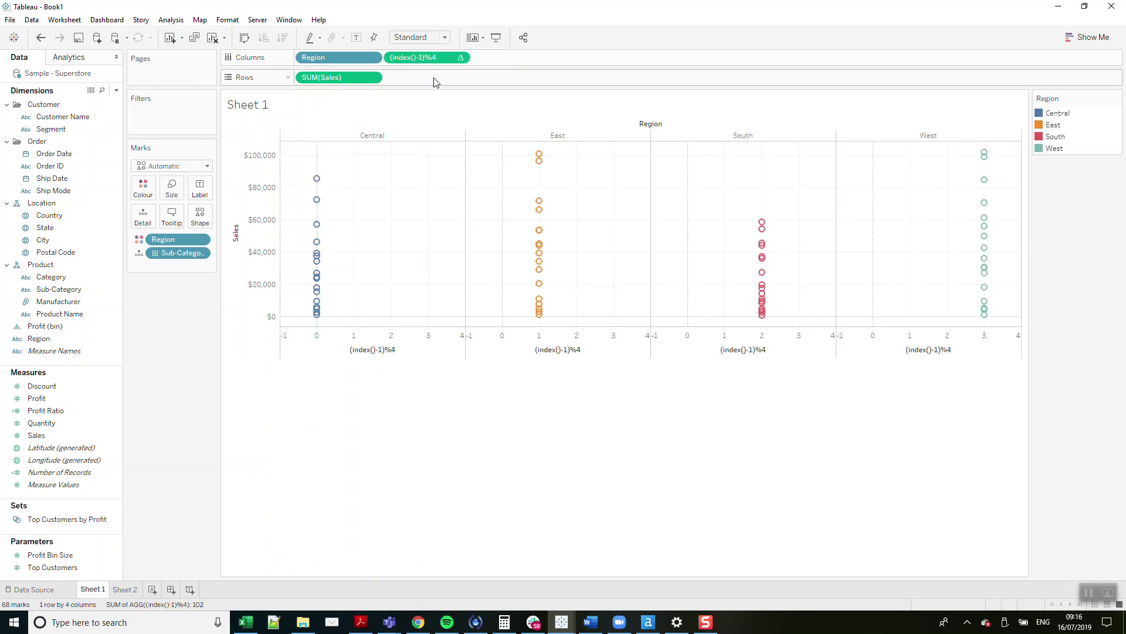
Add an inline int((index()-1)/4) calculation on Rows beside SUM(Sales)
{"action": "double_click", "coordinate": [435, 78]}
{"action": "type", "text": "(index()-1)/4)"}
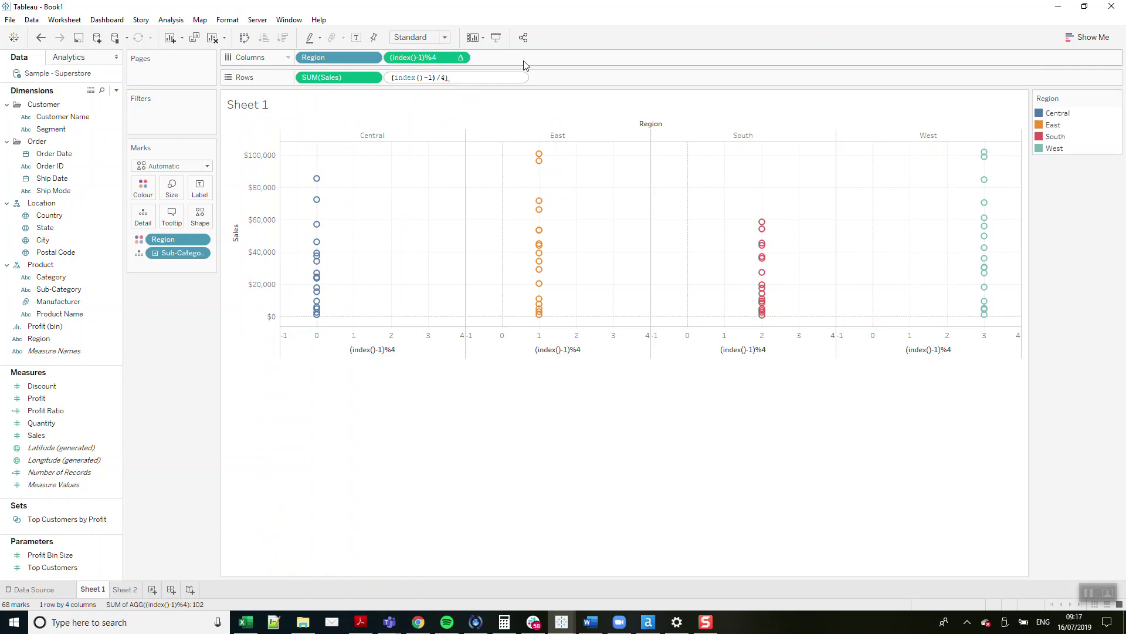
{"action": "key", "text": "Home"}
{"action": "type", "text": "int"}
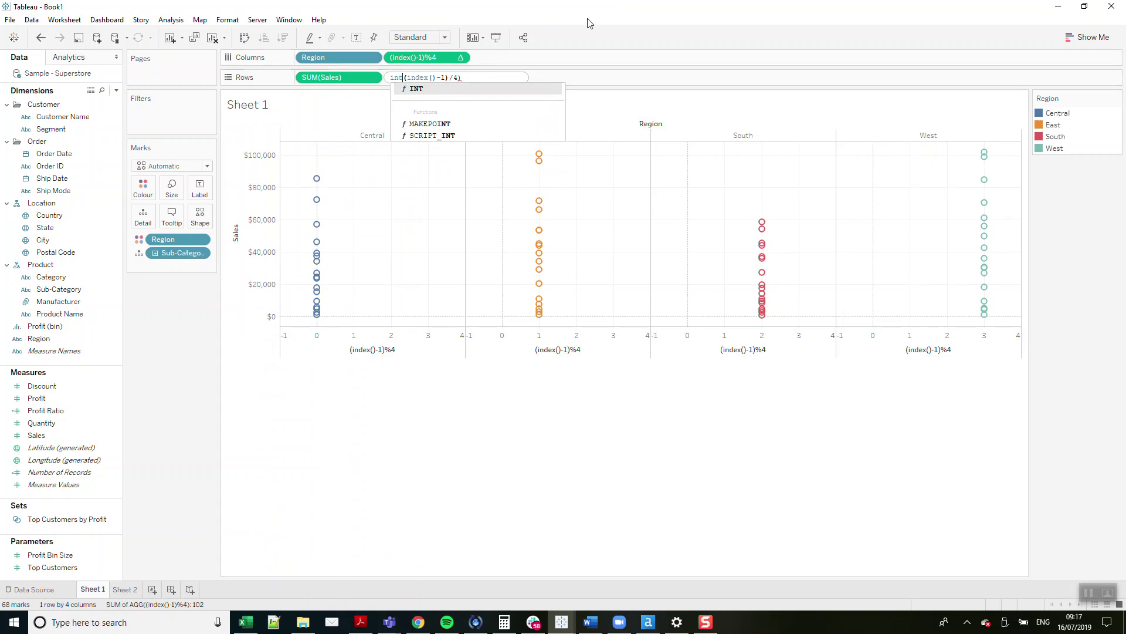
{"action": "key", "text": "Return"}
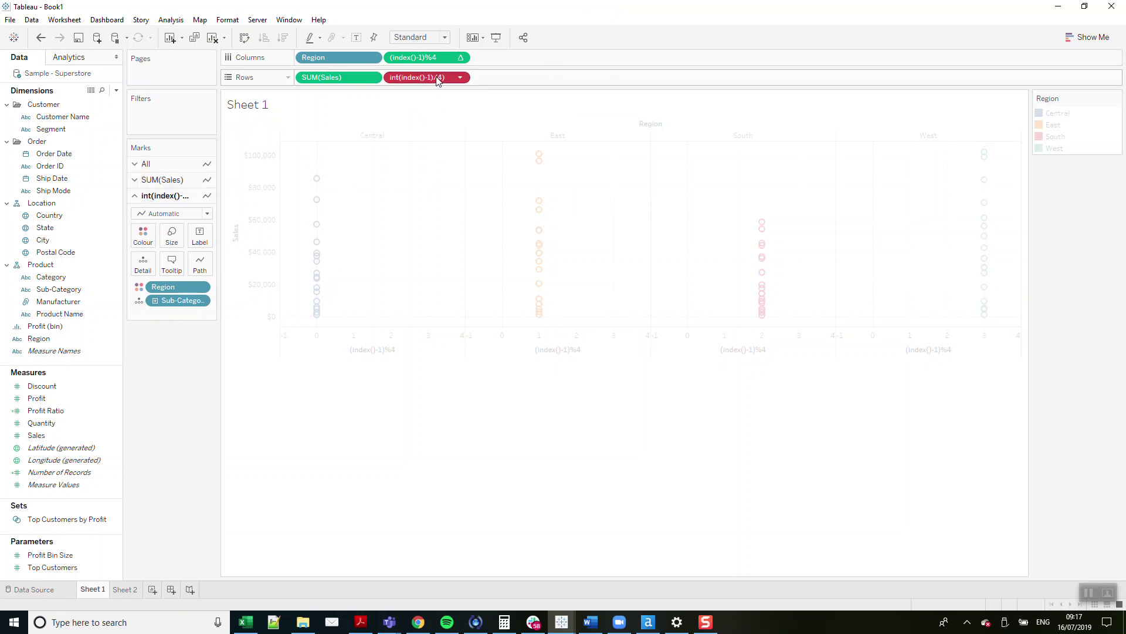
Fix the row calculation's parentheses so it reads int((index()-1)/4)
{"action": "double_click", "coordinate": [437, 78]}
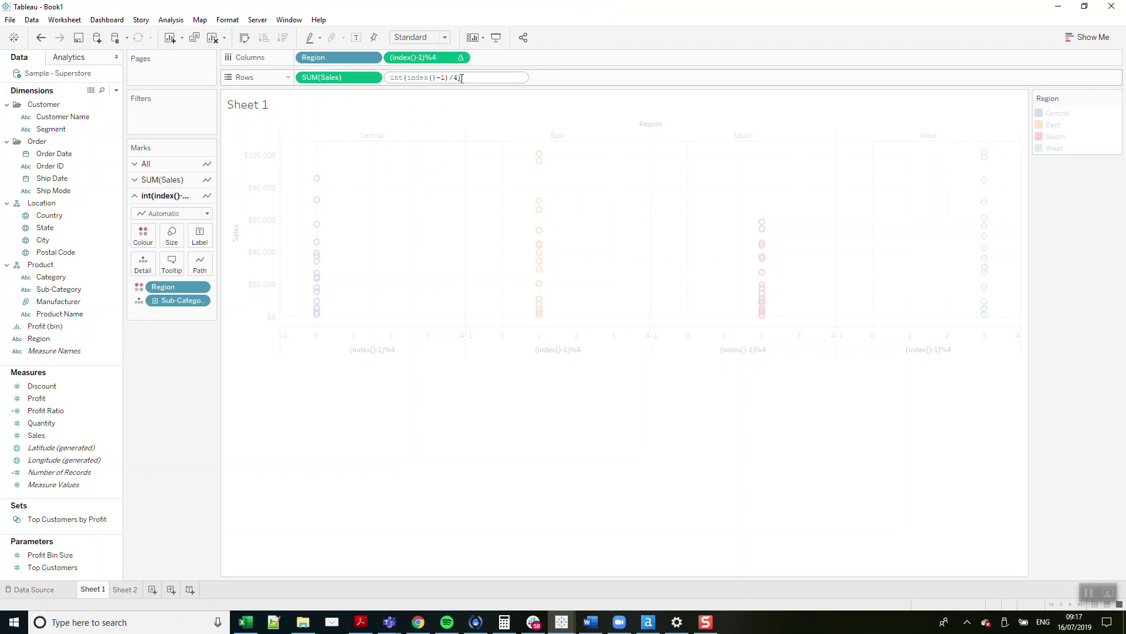
{"action": "left_click", "coordinate": [409, 78]}
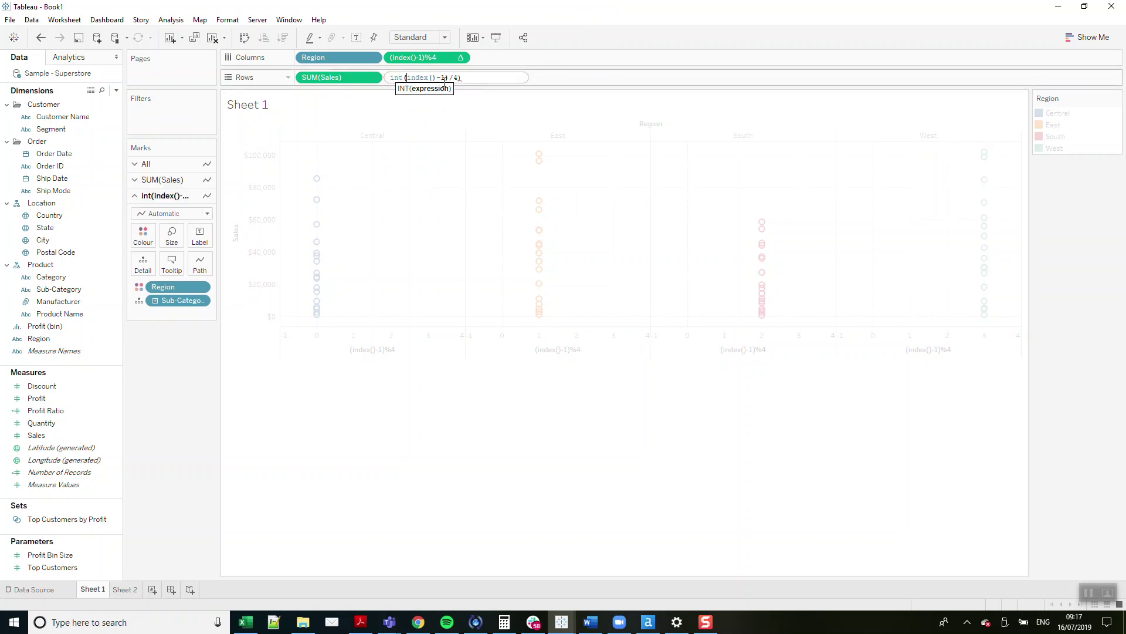
{"action": "left_click", "coordinate": [483, 75]}
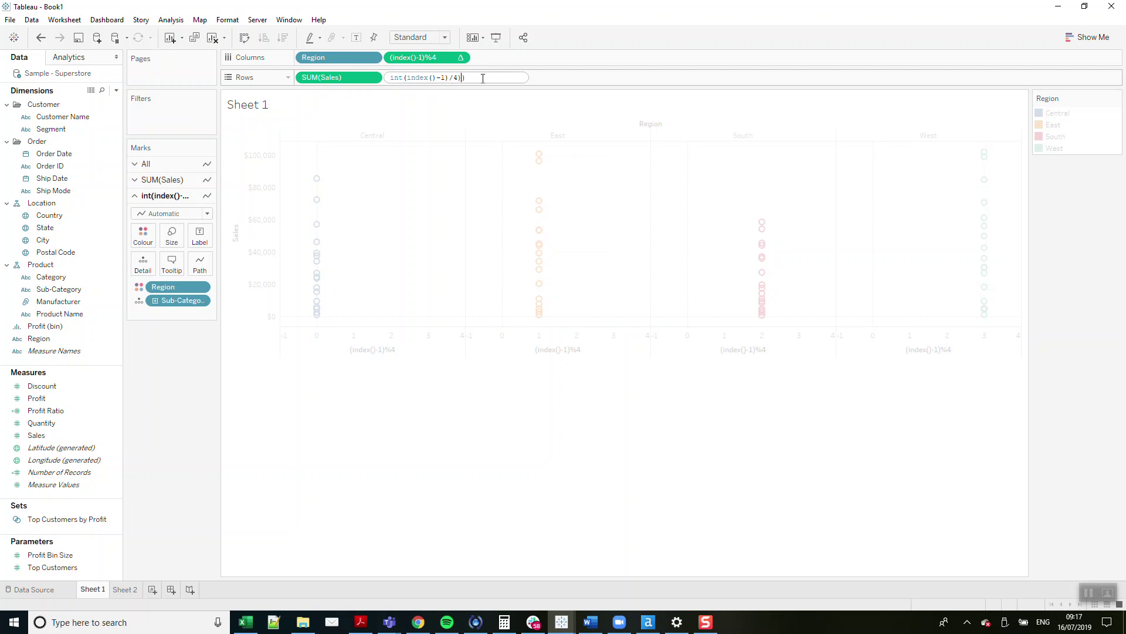
{"action": "key", "text": "Right"}
{"action": "type", "text": "("}
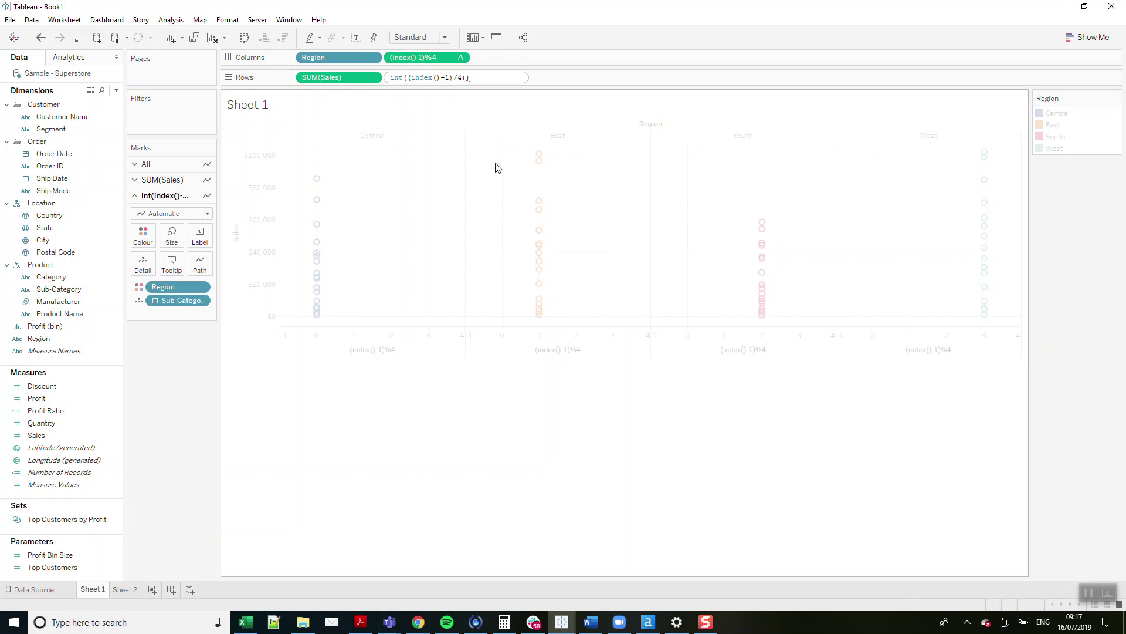
{"action": "key", "text": "Return"}
{"action": "double_click", "coordinate": [444, 80]}
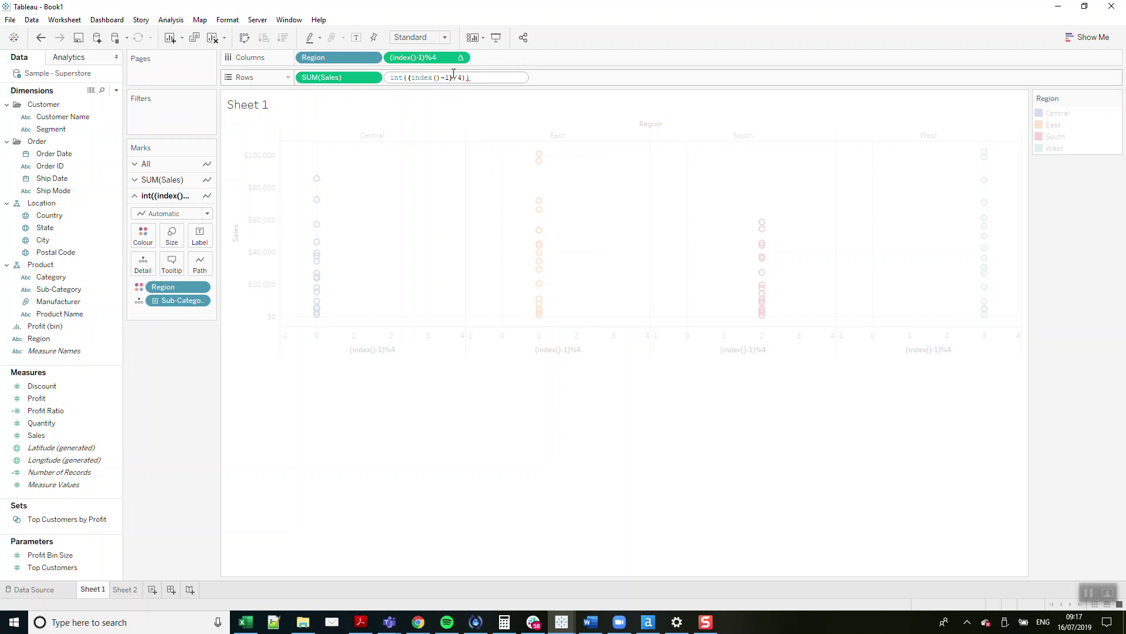
{"action": "key", "text": "BackSpace"}
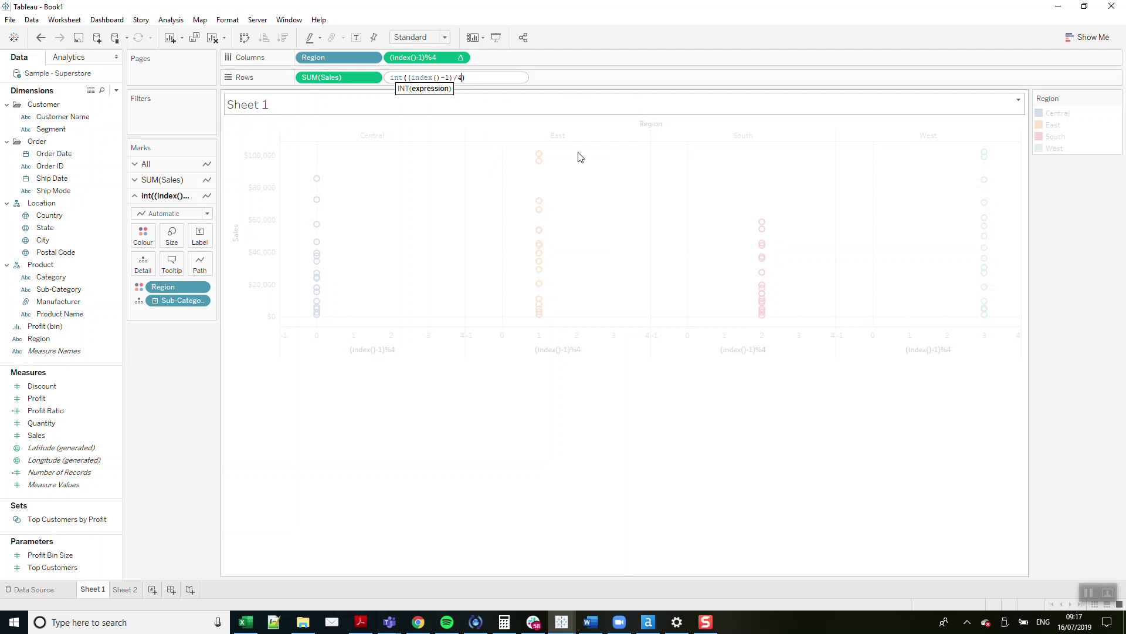
{"action": "key", "text": "Return"}
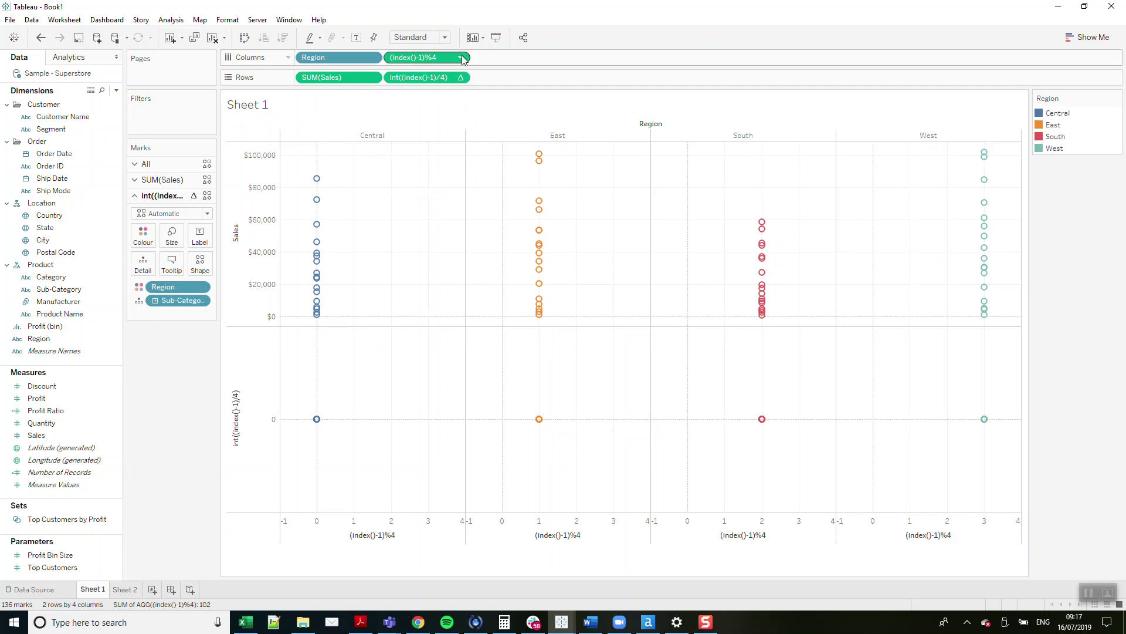
Make both index calculations discrete and move (index()-1)%4 in front of Region
{"action": "left_click", "coordinate": [463, 59]}
{"action": "left_click", "coordinate": [449, 169]}
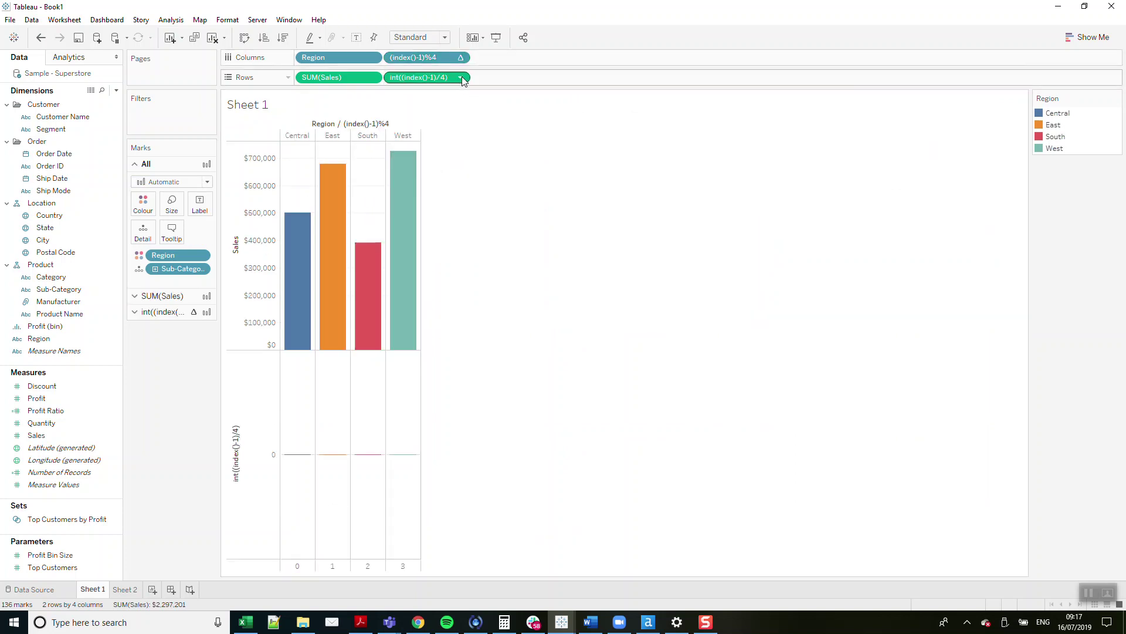
{"action": "left_click", "coordinate": [463, 80]}
{"action": "left_click", "coordinate": [462, 190]}
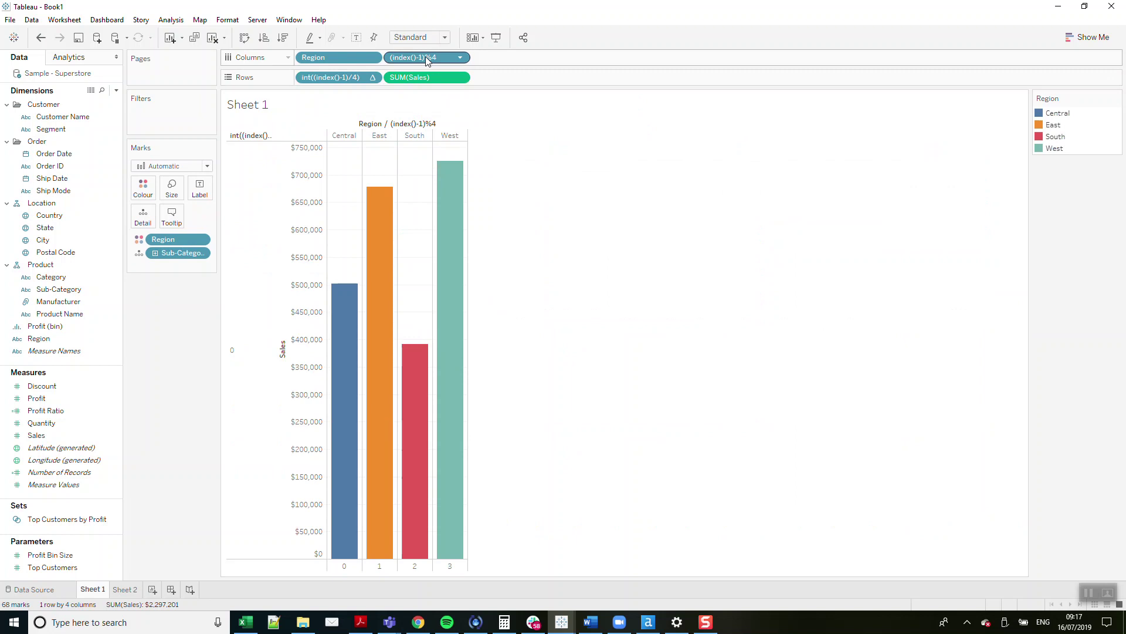
{"action": "left_click_drag", "start_coordinate": [427, 61], "coordinate": [311, 65]}
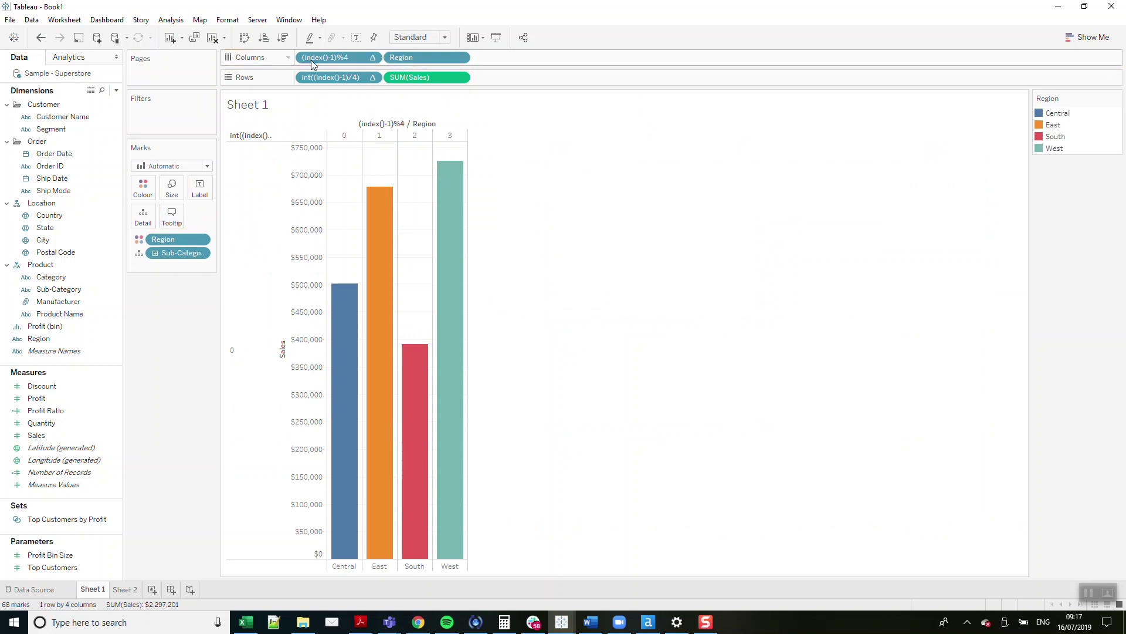
Compute (index()-1)%4 along Sub-Category then Region at the Sub-Category level
{"action": "left_click", "coordinate": [372, 57]}
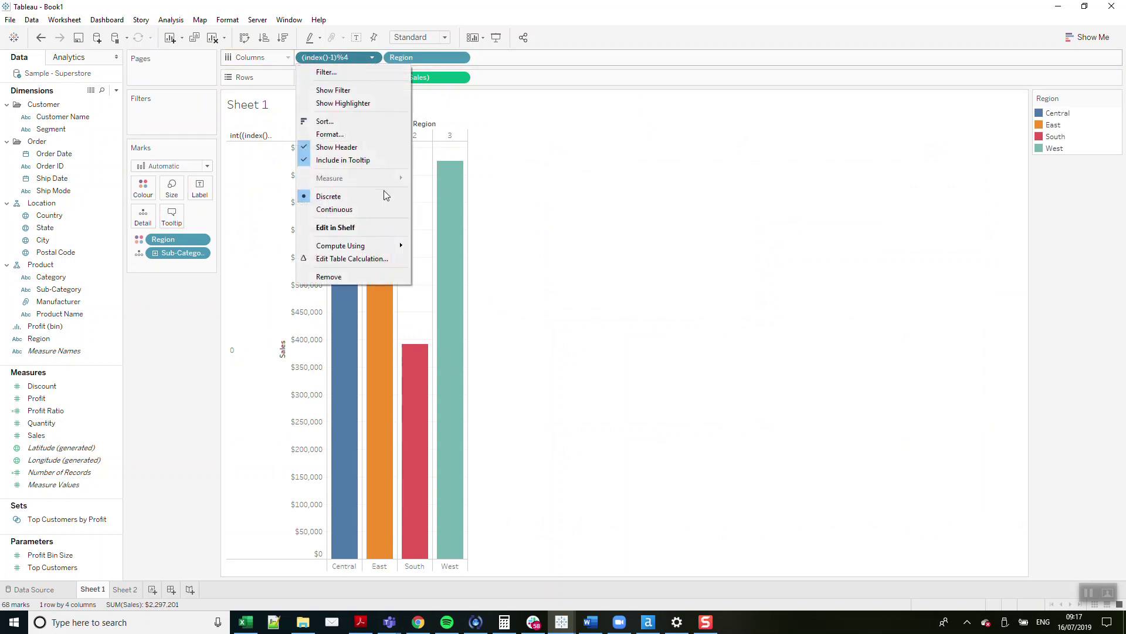
{"action": "left_click", "coordinate": [397, 259]}
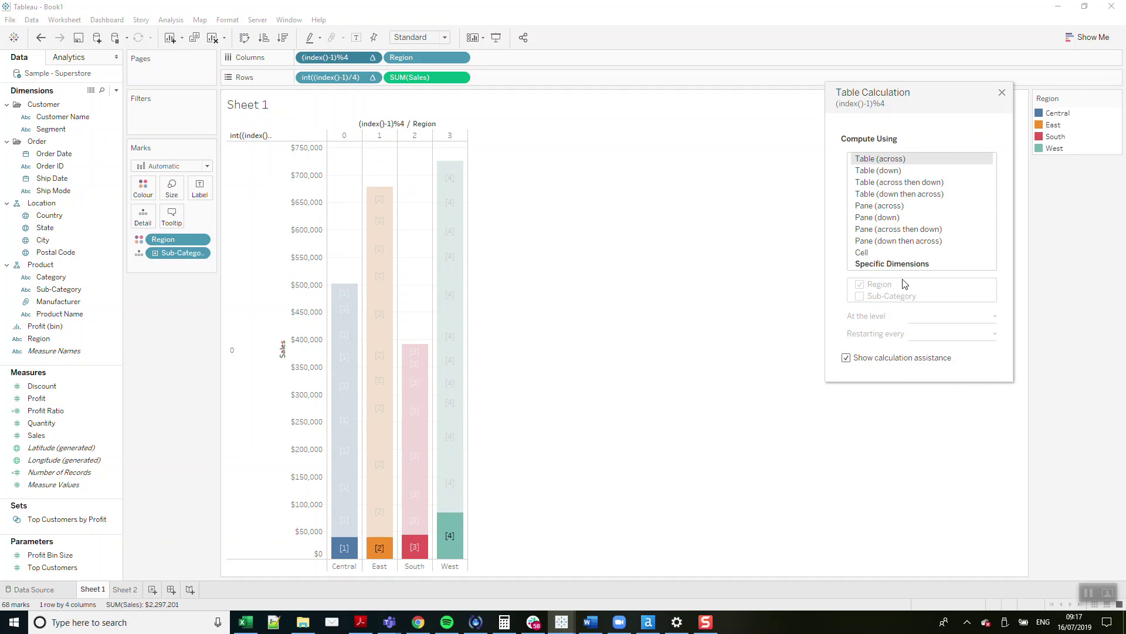
{"action": "left_click", "coordinate": [895, 264]}
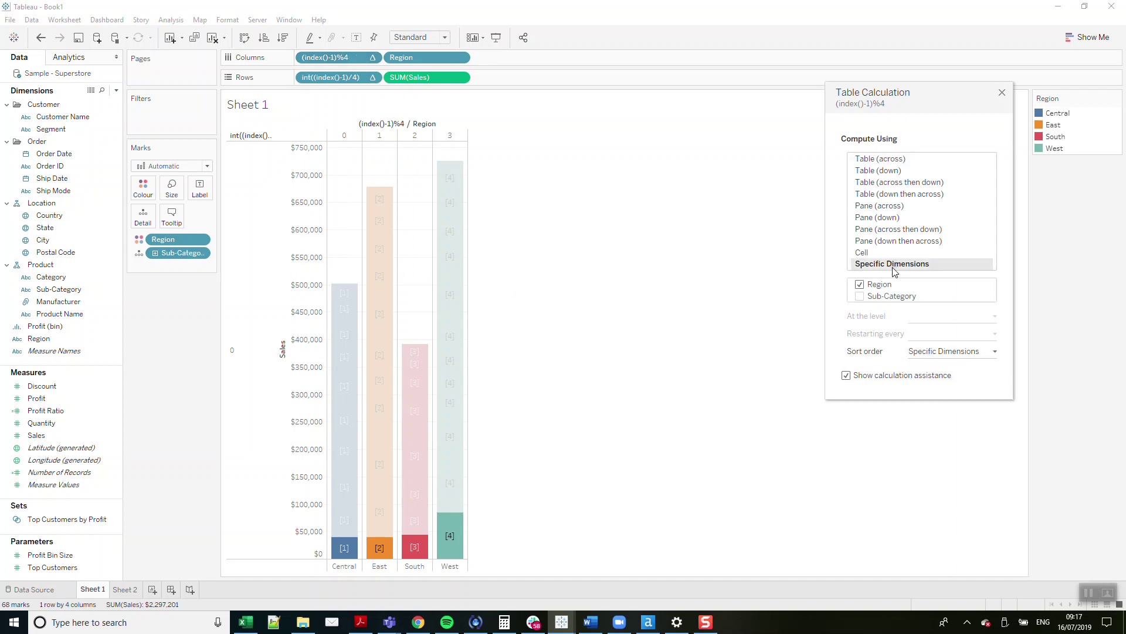
{"action": "left_click", "coordinate": [860, 296]}
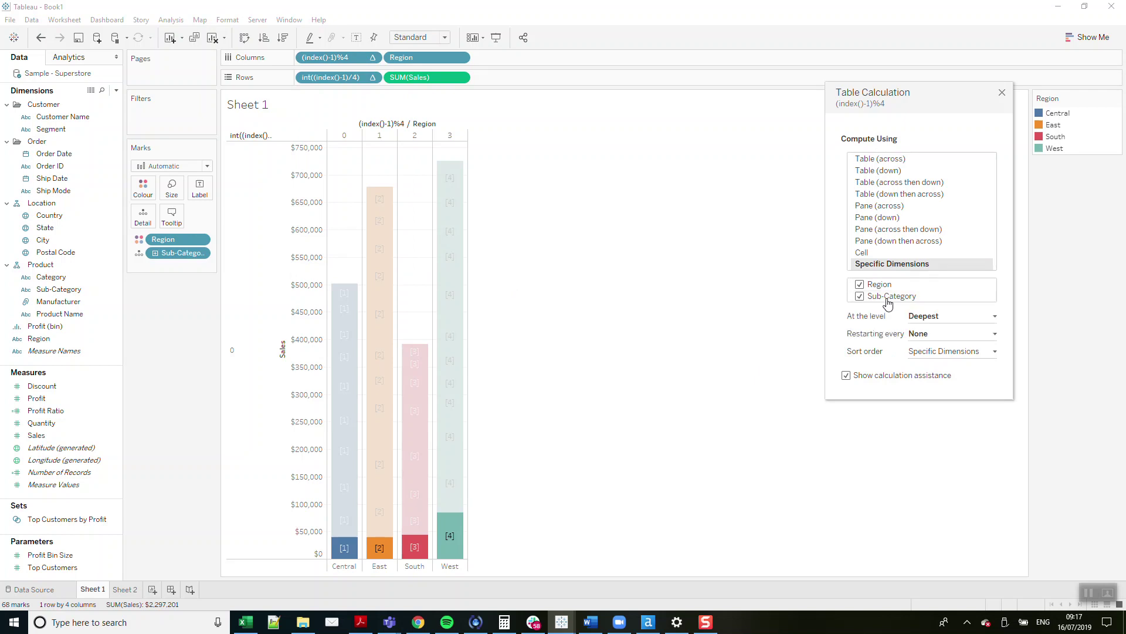
{"action": "left_click_drag", "start_coordinate": [889, 296], "coordinate": [905, 282]}
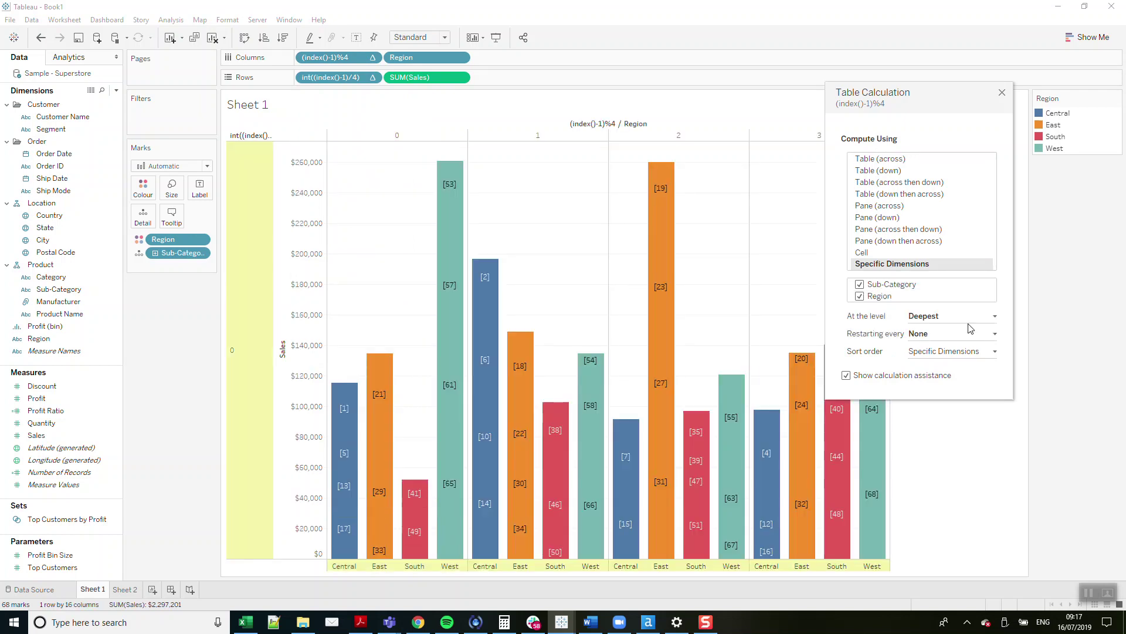
{"action": "left_click", "coordinate": [946, 317]}
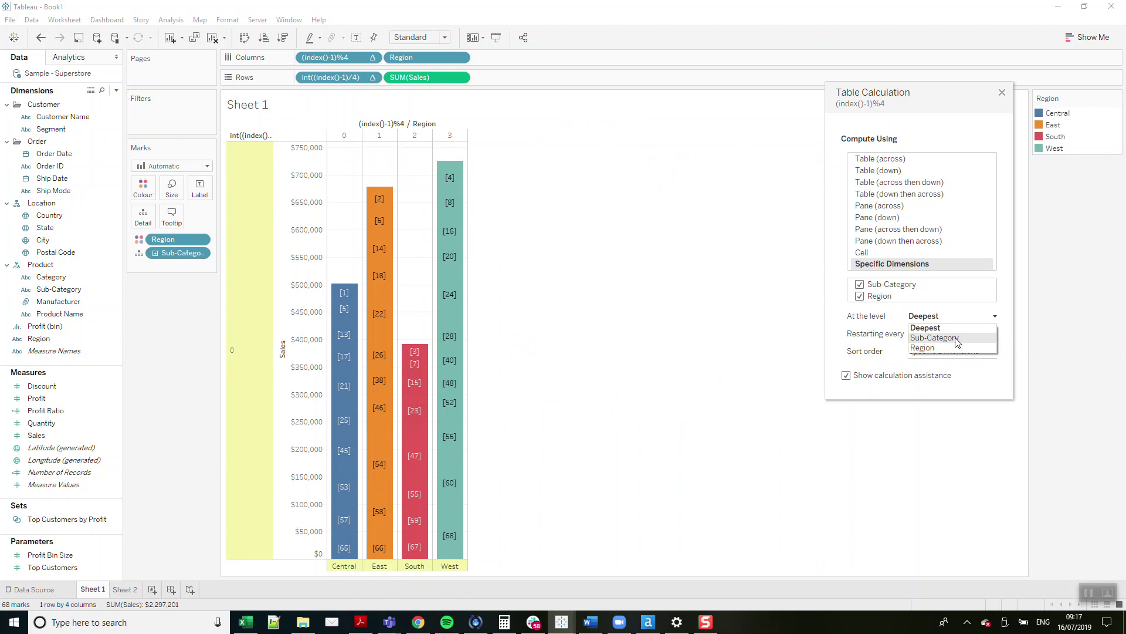
{"action": "left_click", "coordinate": [951, 338]}
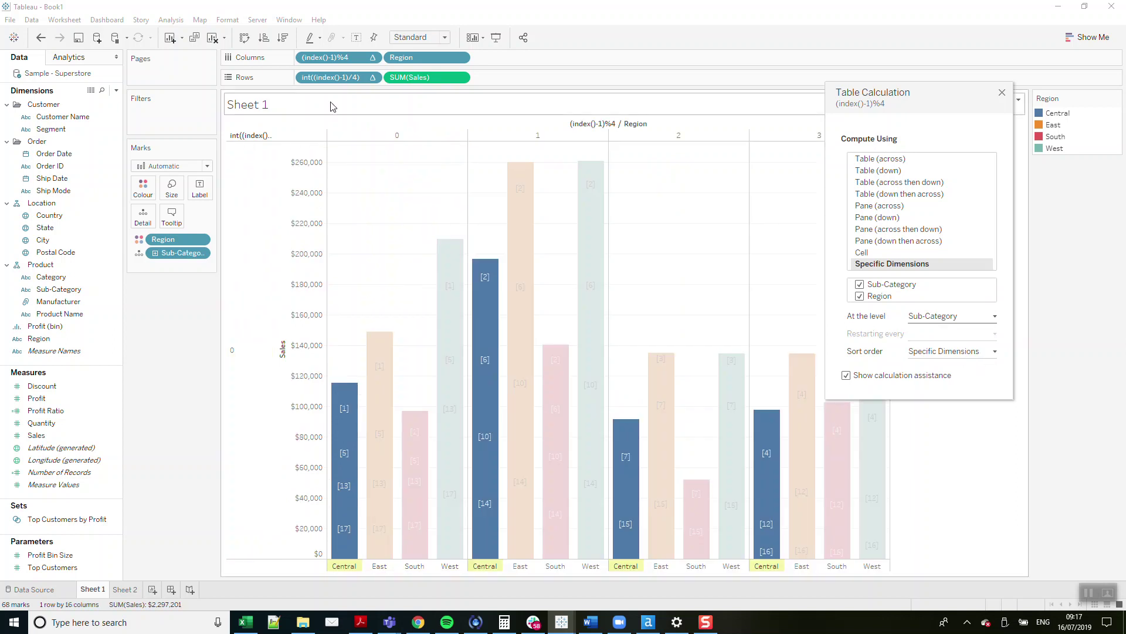
Compute int((index()-1)/4) along Sub-Category then Region at the Sub-Category level
{"action": "left_click", "coordinate": [372, 77]}
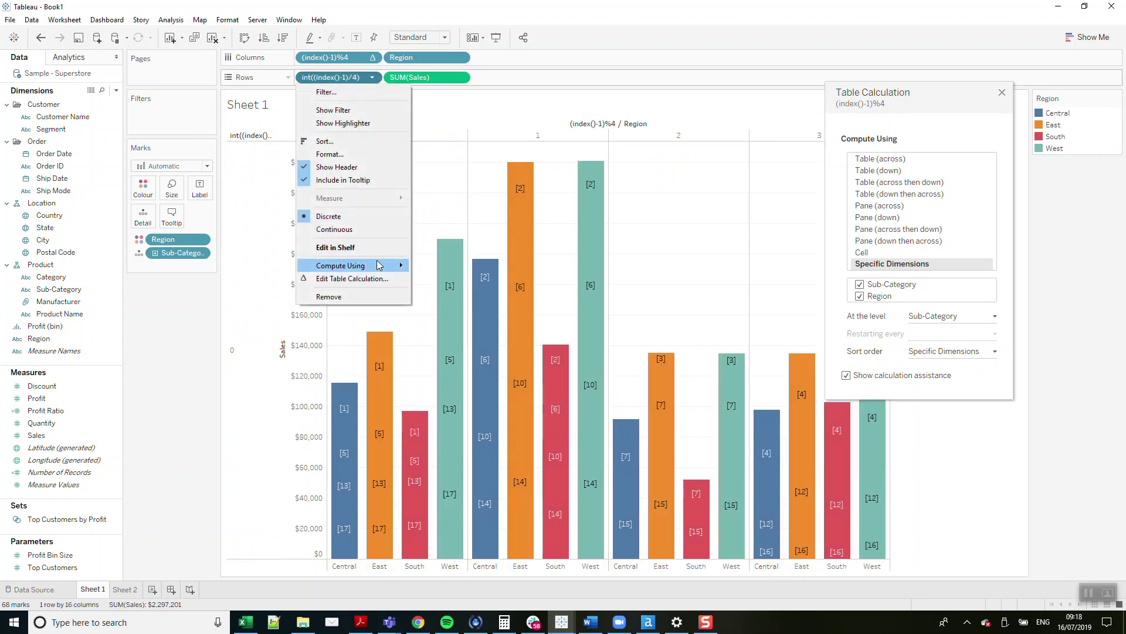
{"action": "left_click", "coordinate": [352, 278]}
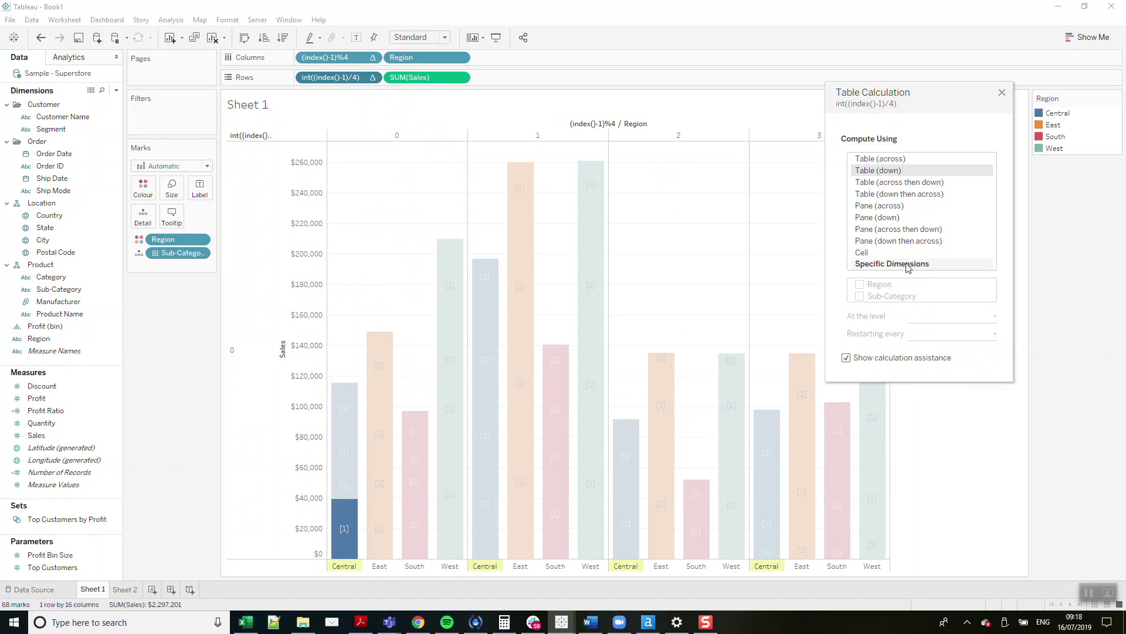
{"action": "left_click", "coordinate": [910, 265]}
{"action": "left_click", "coordinate": [860, 285]}
{"action": "left_click", "coordinate": [861, 298]}
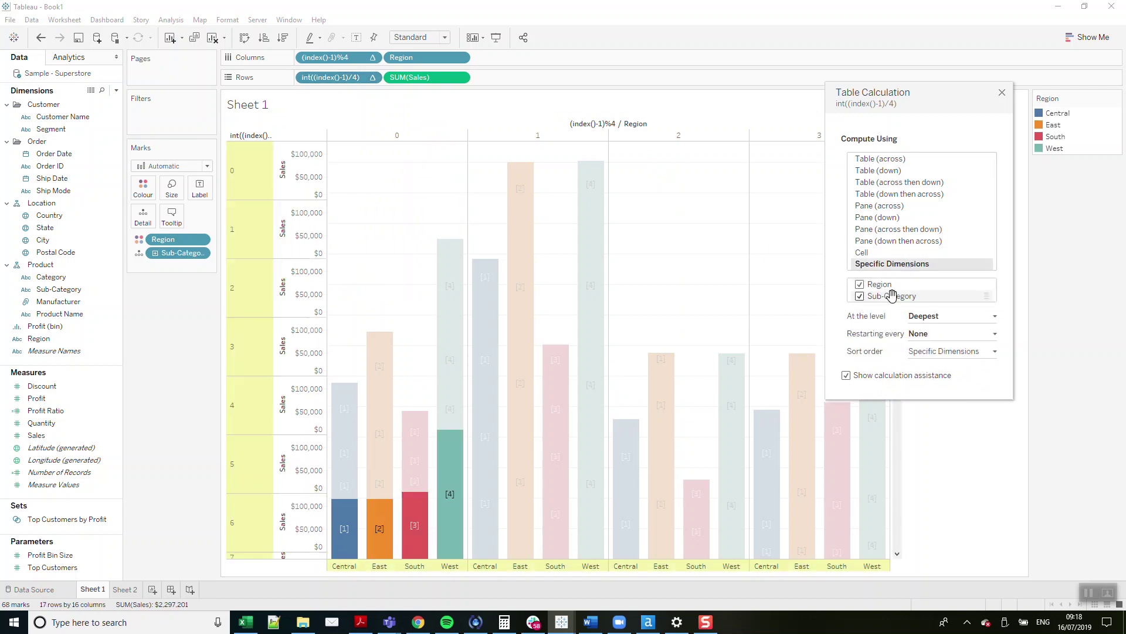
{"action": "left_click_drag", "start_coordinate": [885, 295], "coordinate": [900, 284]}
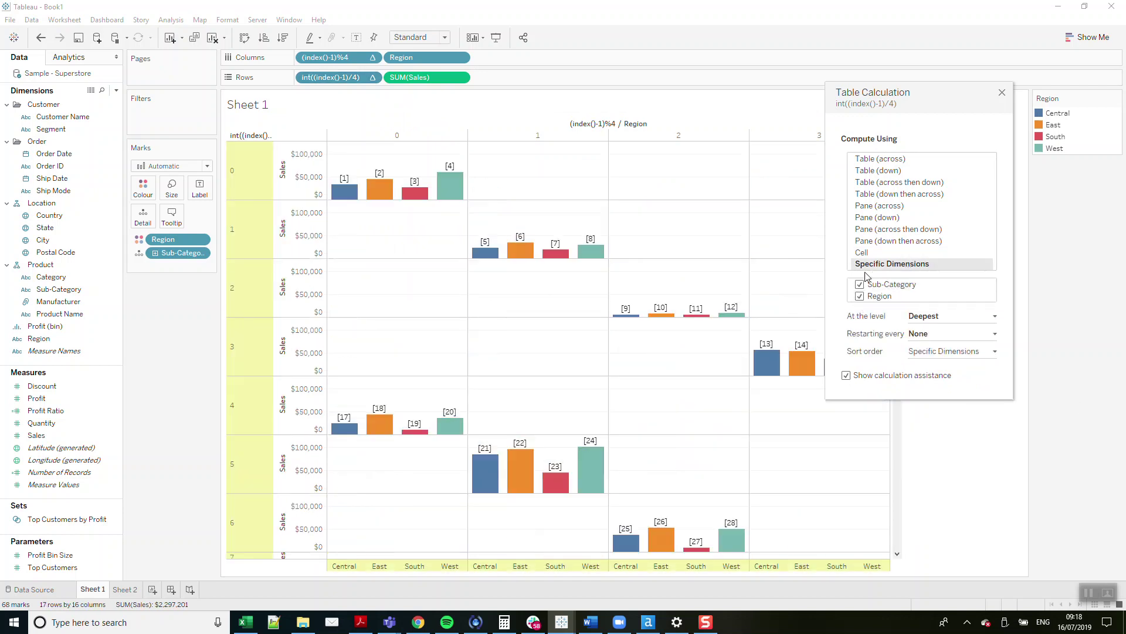
{"action": "left_click", "coordinate": [991, 316]}
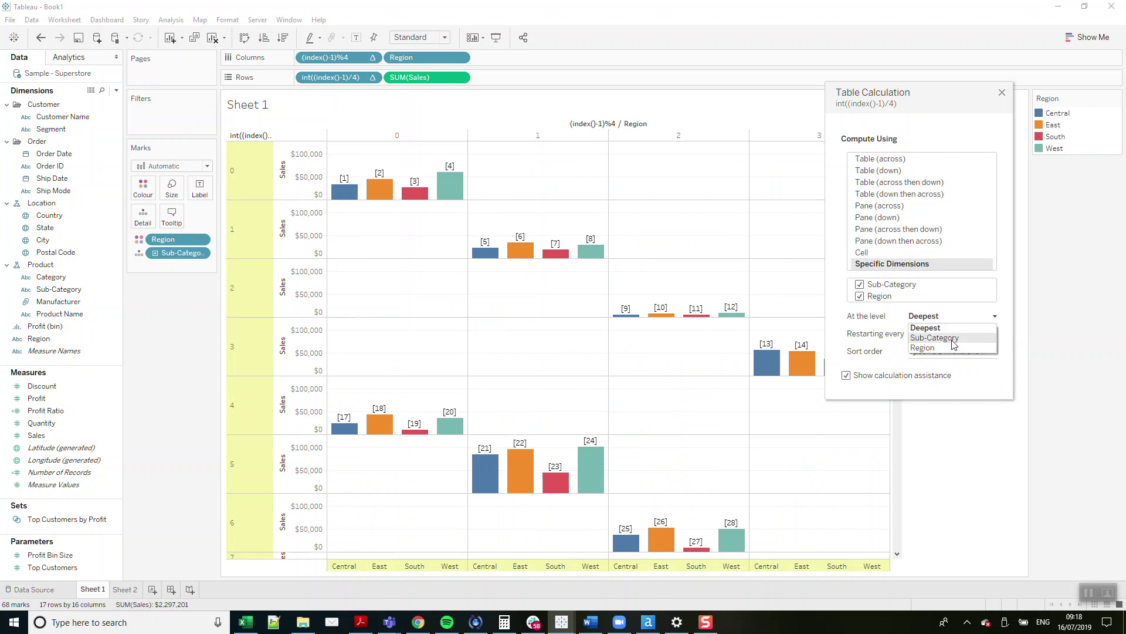
{"action": "left_click", "coordinate": [951, 338]}
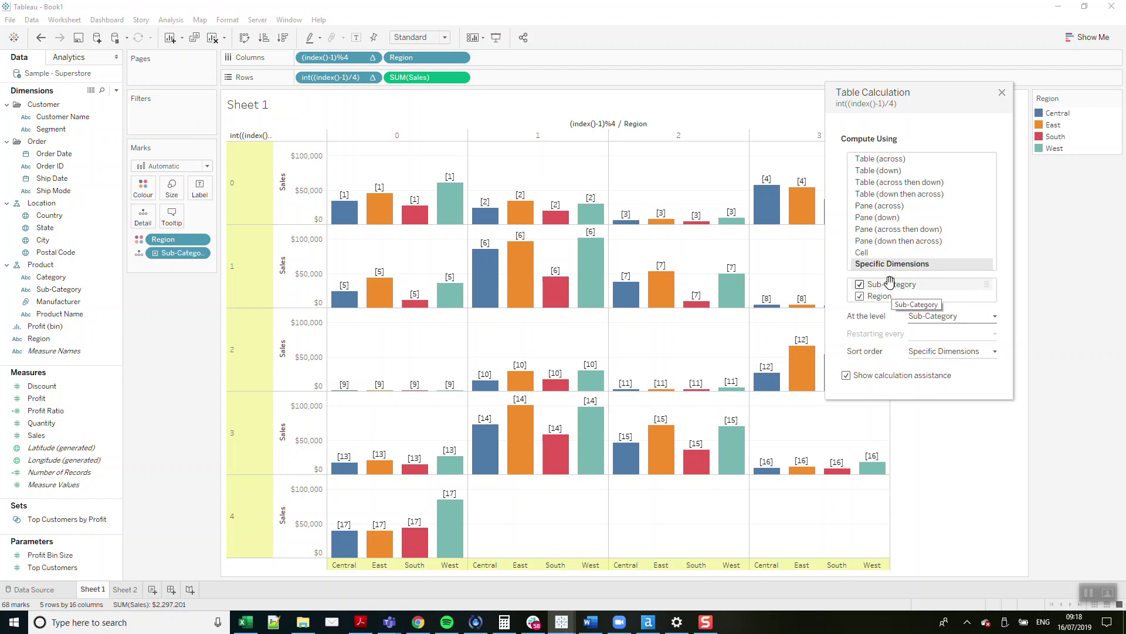
{"action": "left_click", "coordinate": [1002, 93]}
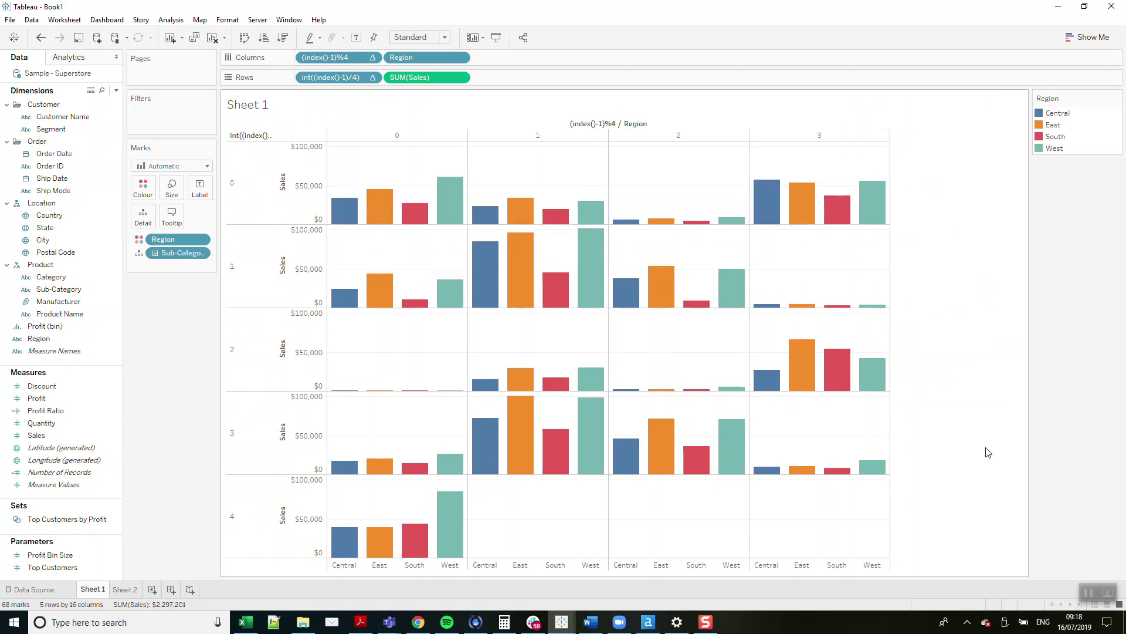
Hide the row and column index headers on the grid, then go to Sheet 2
{"action": "right_click", "coordinate": [238, 271]}
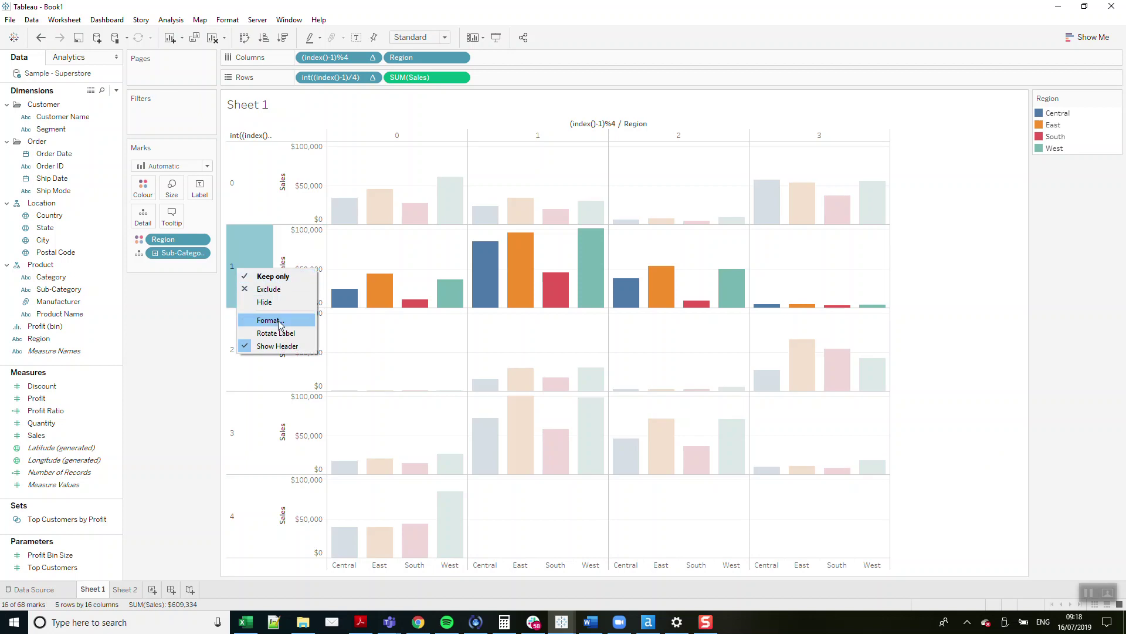
{"action": "left_click", "coordinate": [290, 345]}
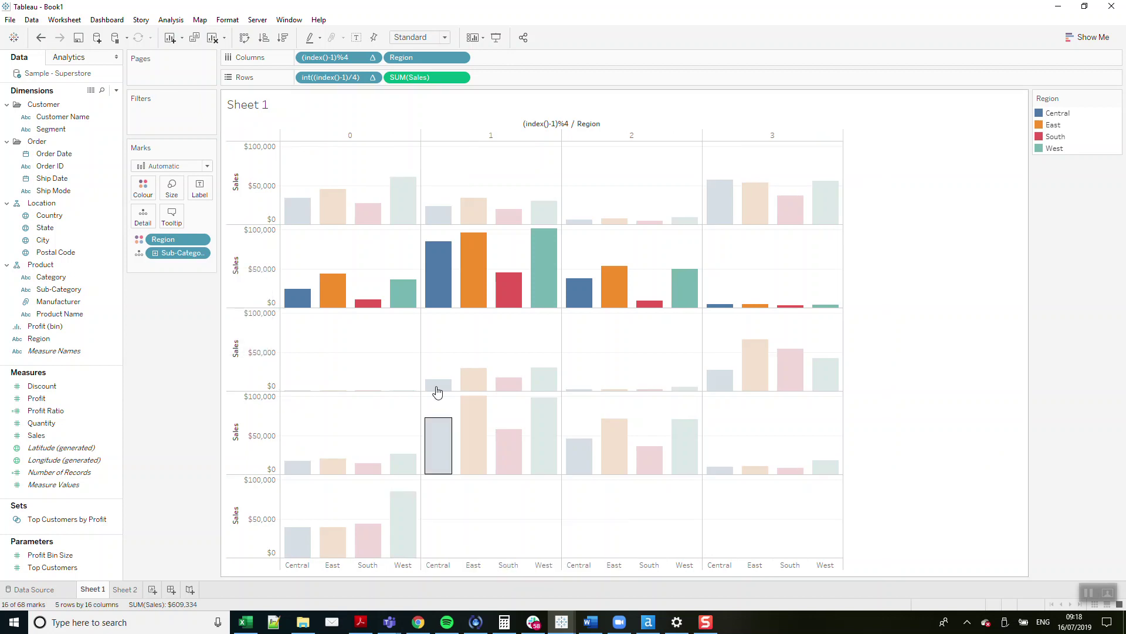
{"action": "right_click", "coordinate": [349, 134]}
{"action": "left_click", "coordinate": [403, 210]}
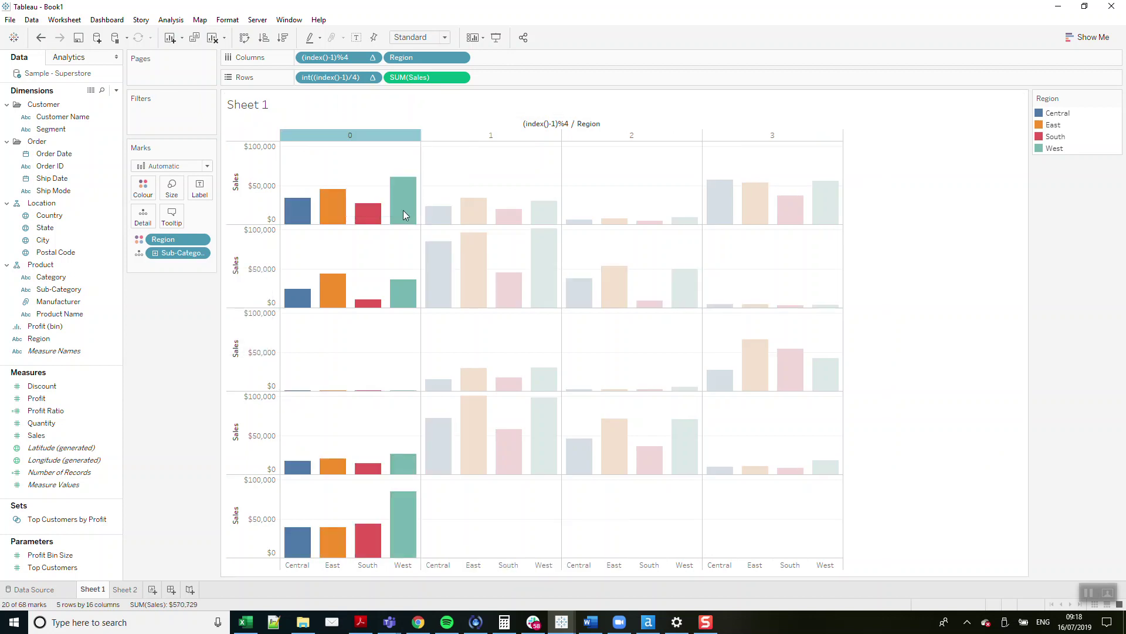
{"action": "left_click", "coordinate": [376, 341]}
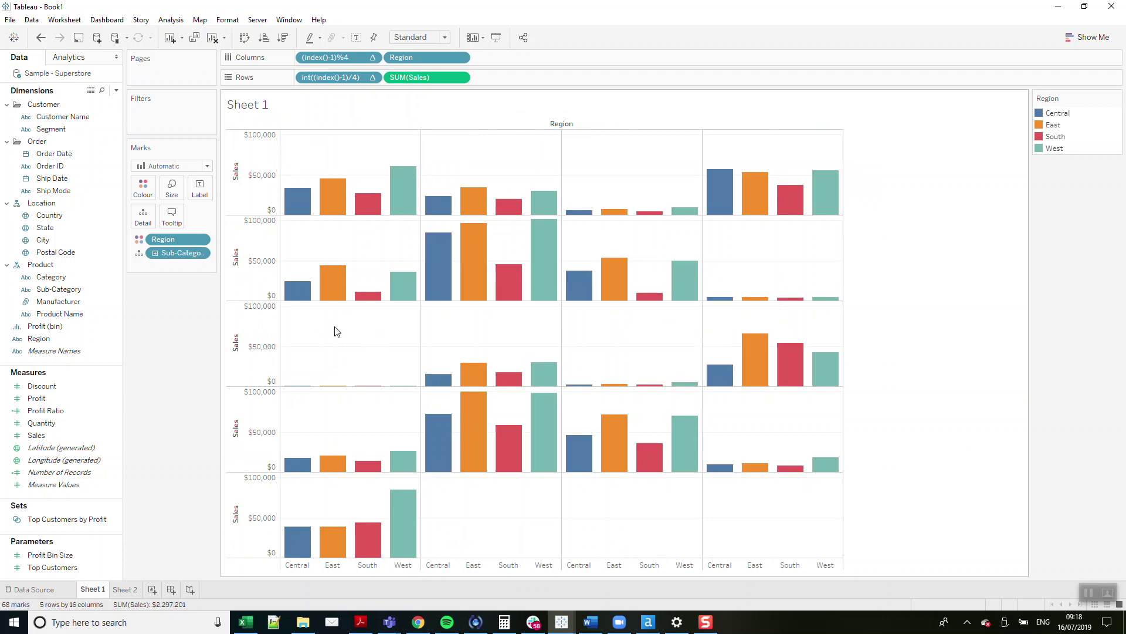
{"action": "left_click", "coordinate": [125, 589]}
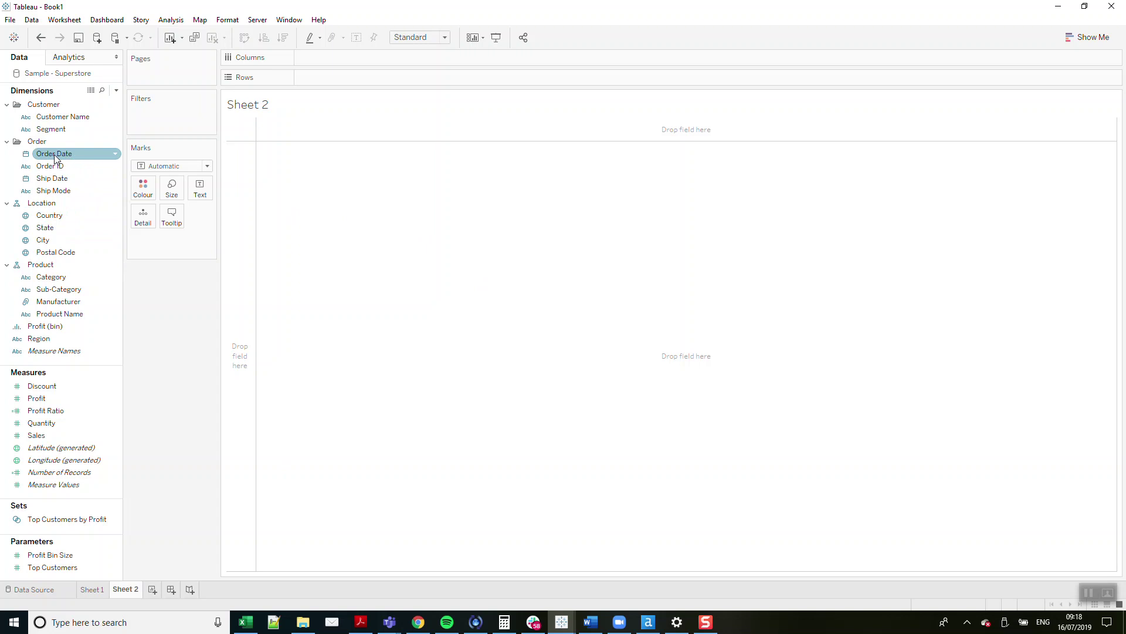
Plot Sales over continuous Month of Order Date with one line per Sub-Category
{"action": "left_click_drag", "start_coordinate": [54, 154], "coordinate": [367, 60]}
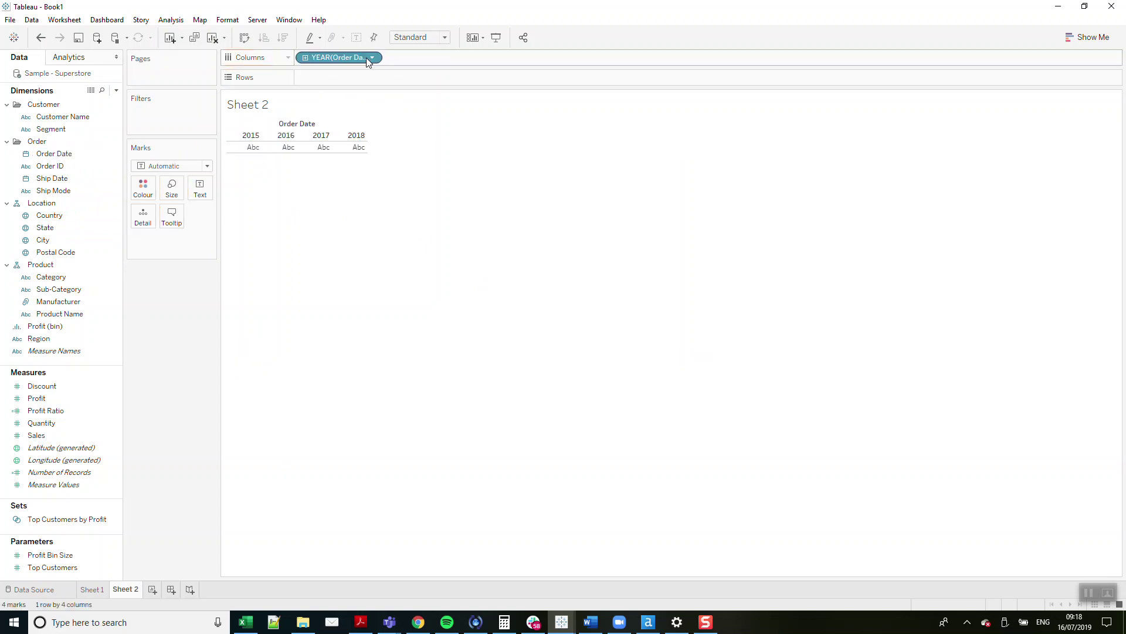
{"action": "left_click", "coordinate": [371, 58]}
{"action": "left_click", "coordinate": [392, 292]}
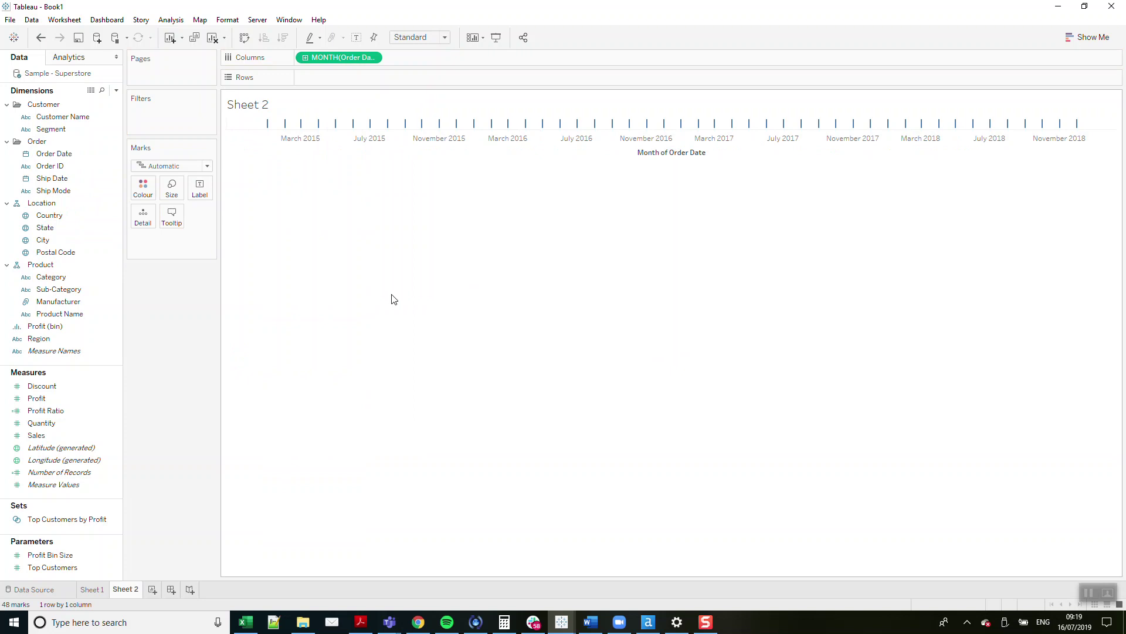
{"action": "left_click_drag", "start_coordinate": [57, 436], "coordinate": [364, 73]}
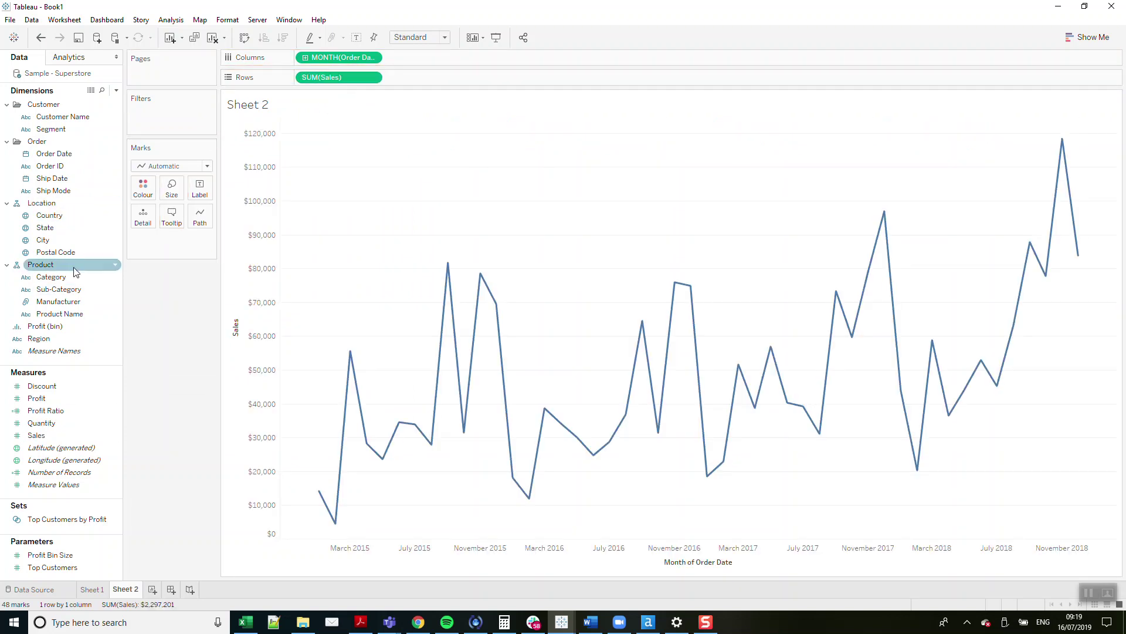
{"action": "left_click_drag", "start_coordinate": [58, 289], "coordinate": [192, 244]}
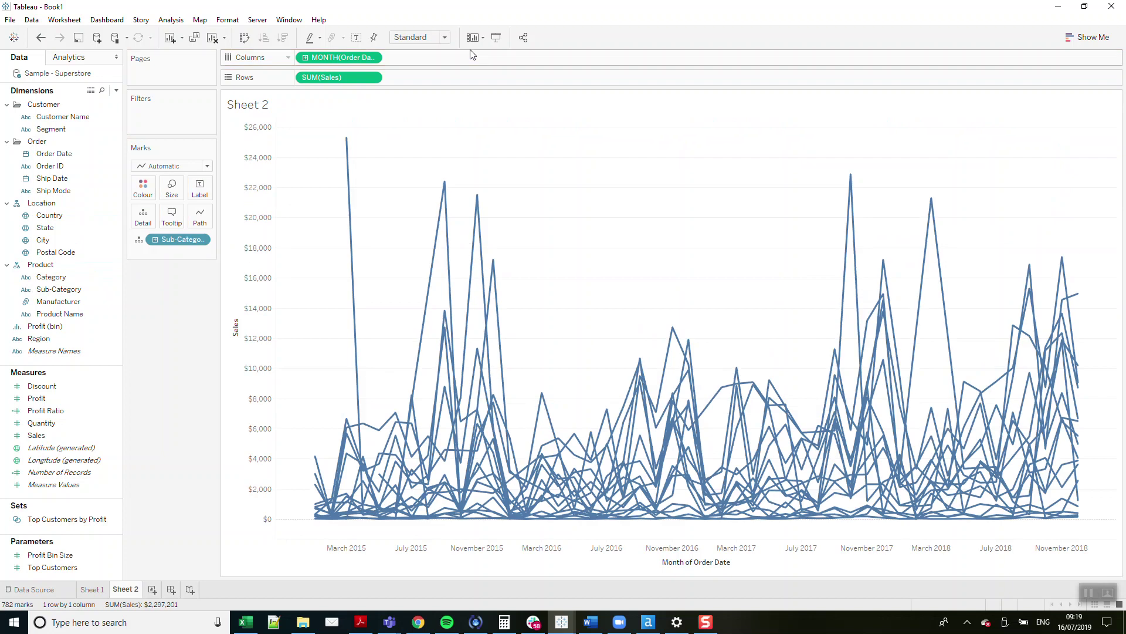
Add a discrete (index()-1)%4 calculation to Columns beside the month axis
{"action": "double_click", "coordinate": [435, 54]}
{"action": "type", "text": "index()"}
{"action": "type", "text": "("}
{"action": "type", "text": "%1"}
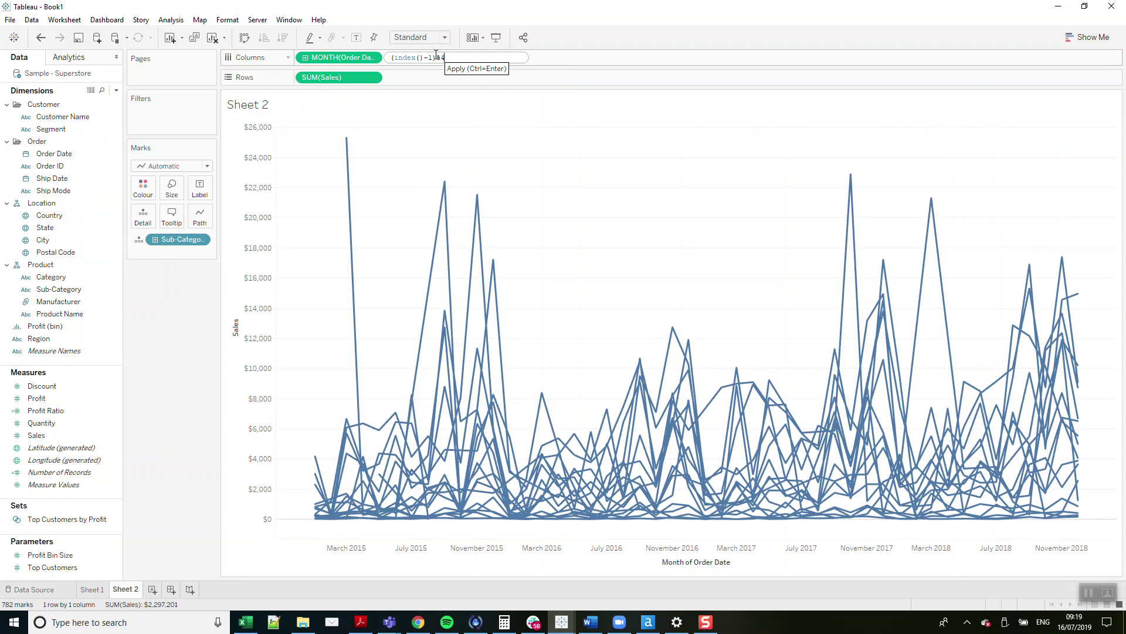
{"action": "type", "text": ")"}
{"action": "key", "text": "Return"}
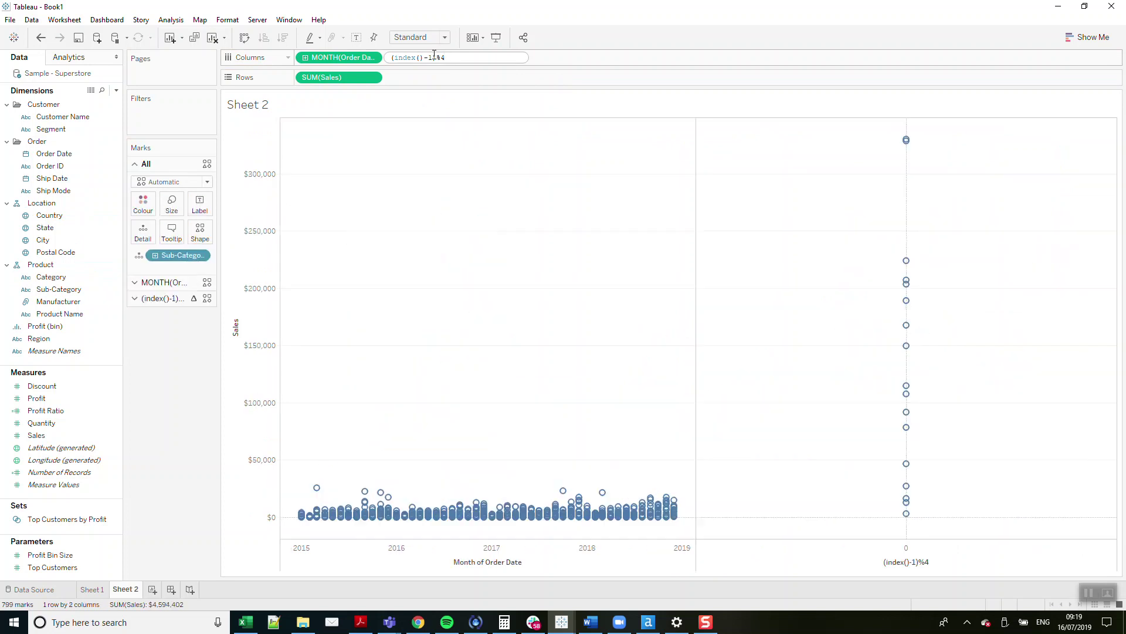
{"action": "left_click", "coordinate": [460, 57]}
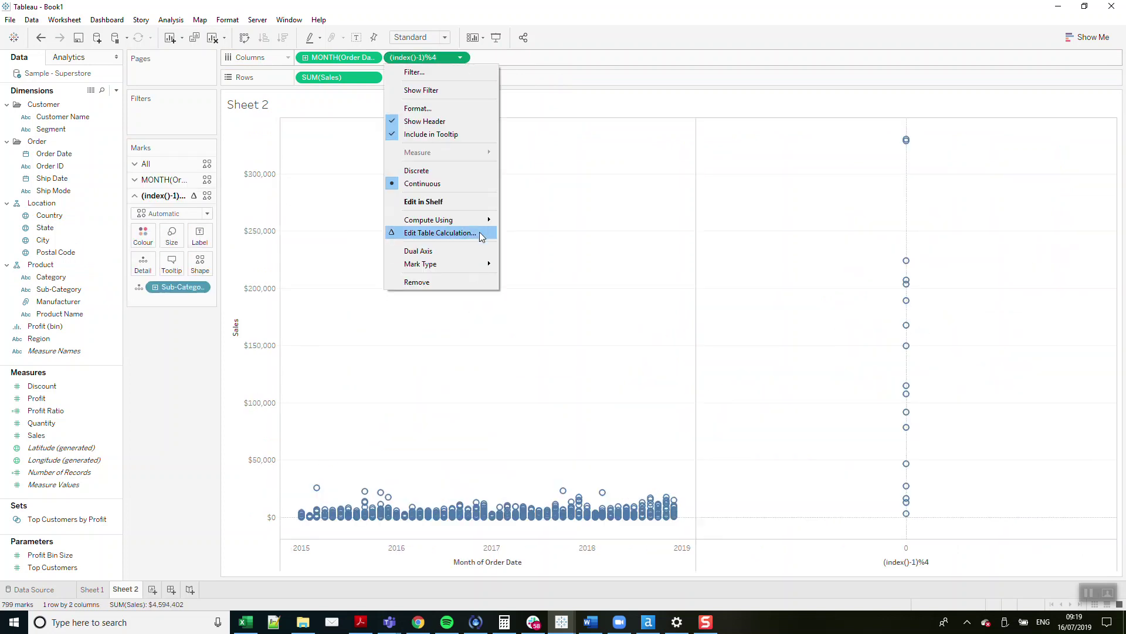
{"action": "mouse_move", "coordinate": [482, 223]}
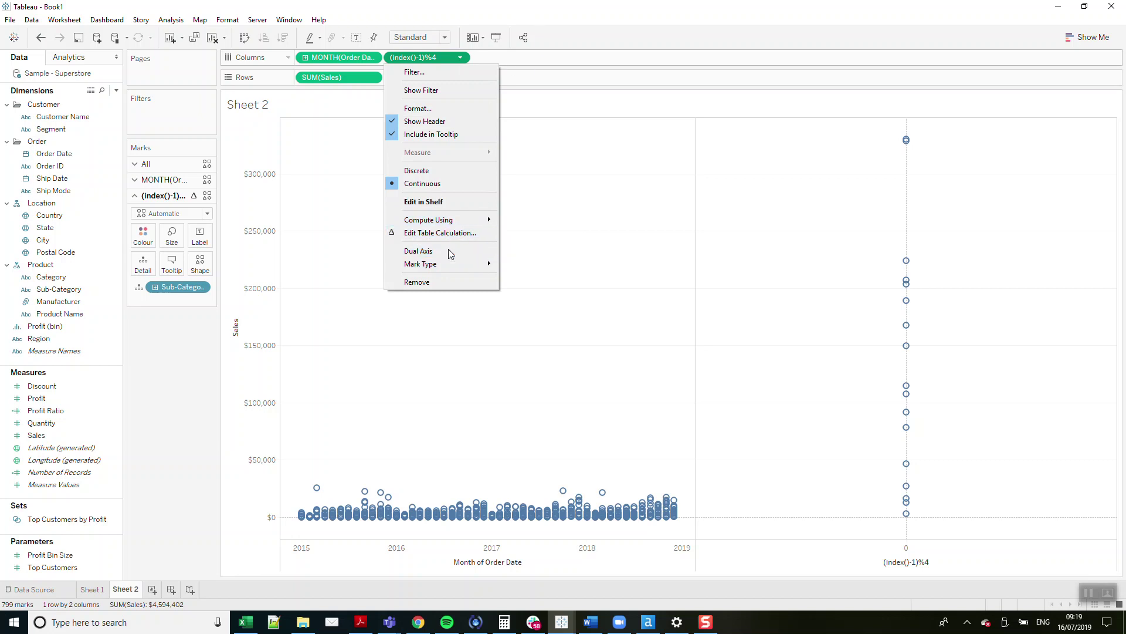
{"action": "left_click", "coordinate": [443, 170]}
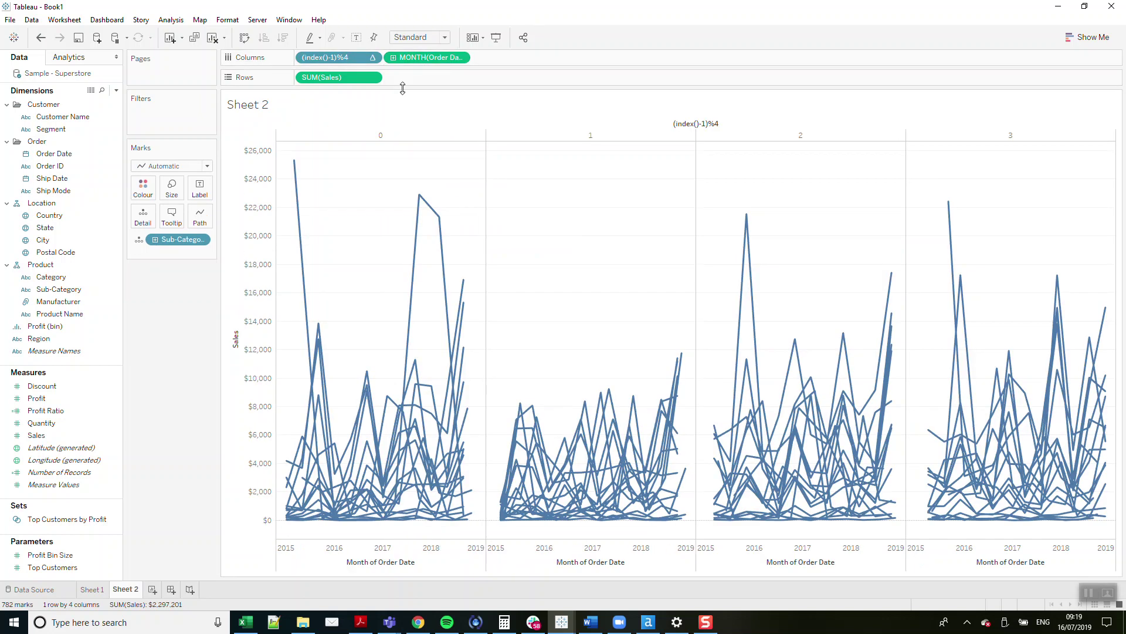
Add a discrete int((index()-1)/4) calculation on Rows ahead of SUM(Sales)
{"action": "double_click", "coordinate": [441, 80]}
{"action": "type", "text": "(inx"}
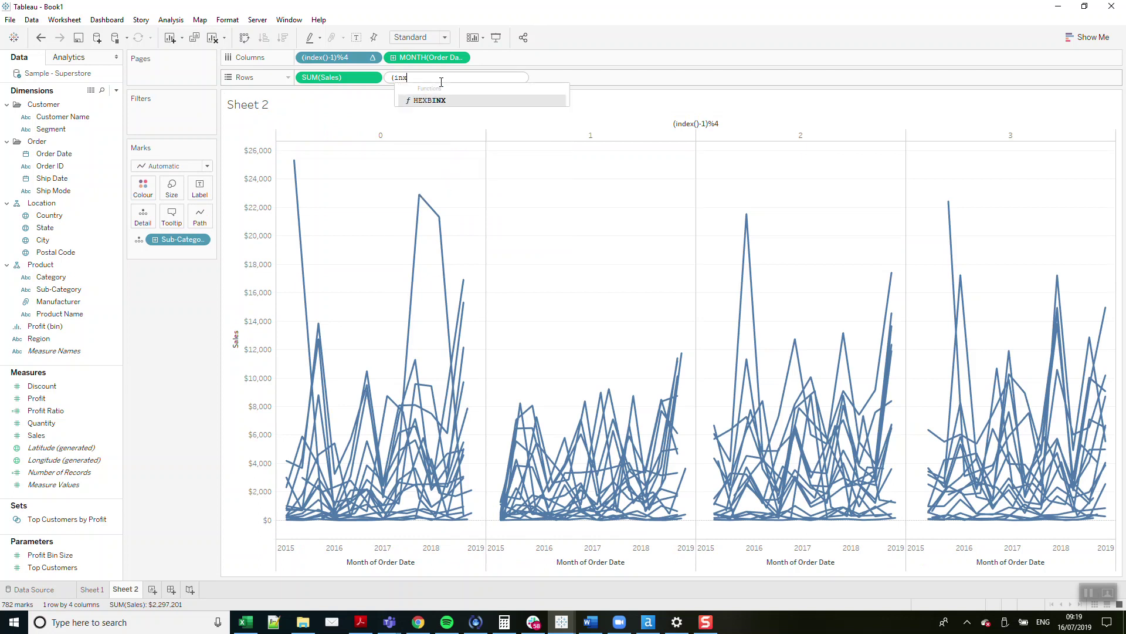
{"action": "key", "text": "BackSpace"}
{"action": "type", "text": "d"}
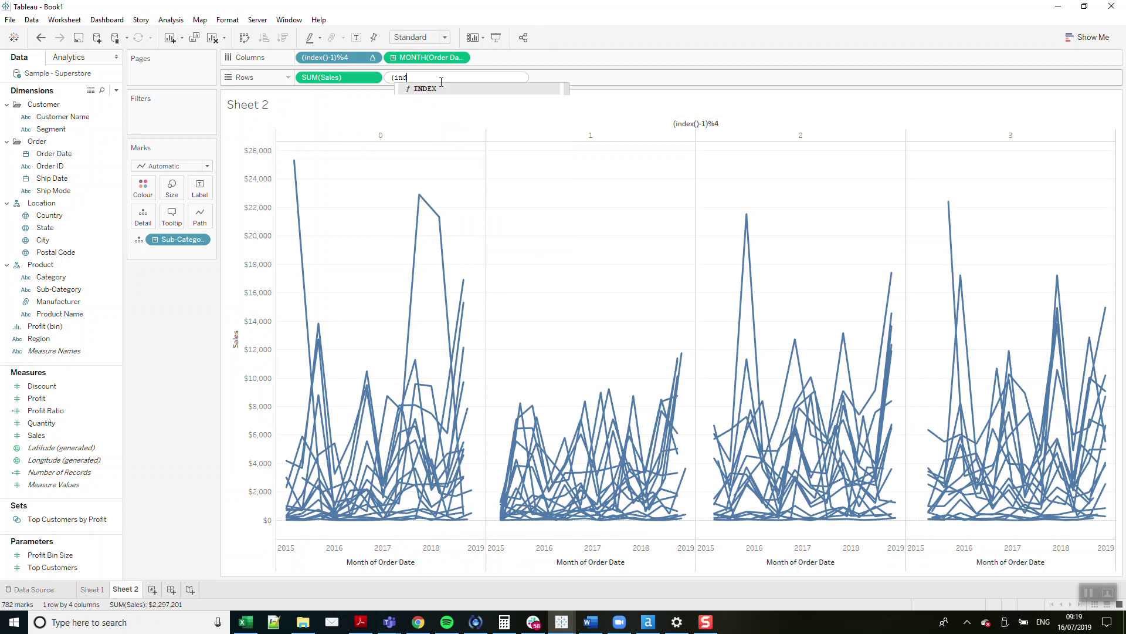
{"action": "type", "text": "ex(0-1)%4"}
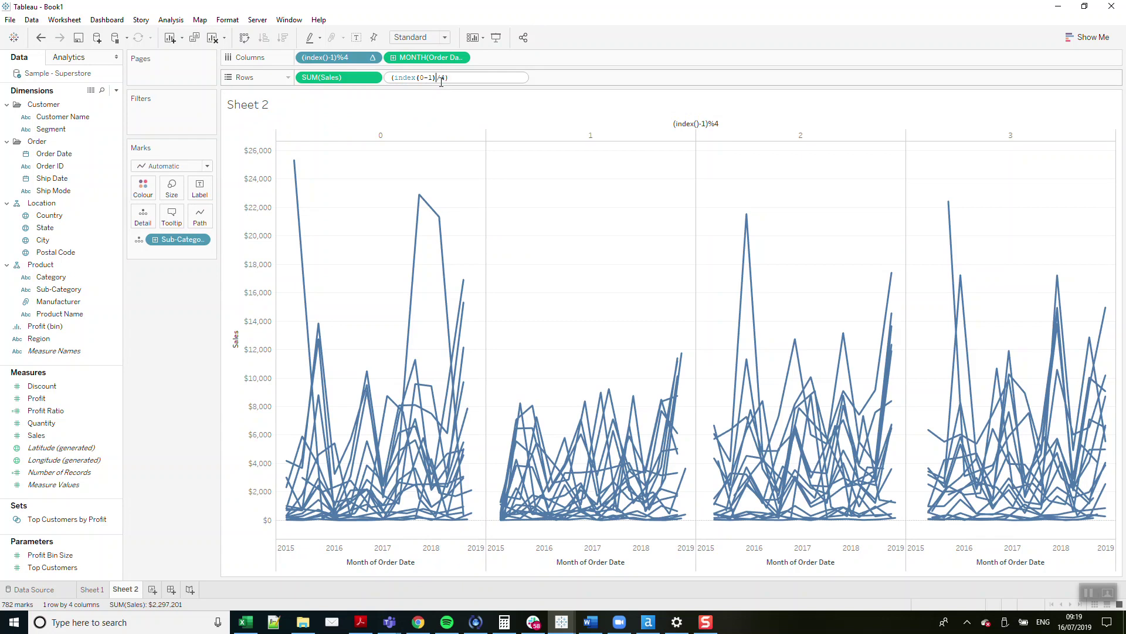
{"action": "key", "text": "Left"}
{"action": "key", "text": "Left"}
{"action": "key", "text": "Left"}
{"action": "key", "text": "BackSpace"}
{"action": "type", "text": ")"}
{"action": "key", "text": "Left"}
{"action": "key", "text": "Home"}
{"action": "type", "text": "int("}
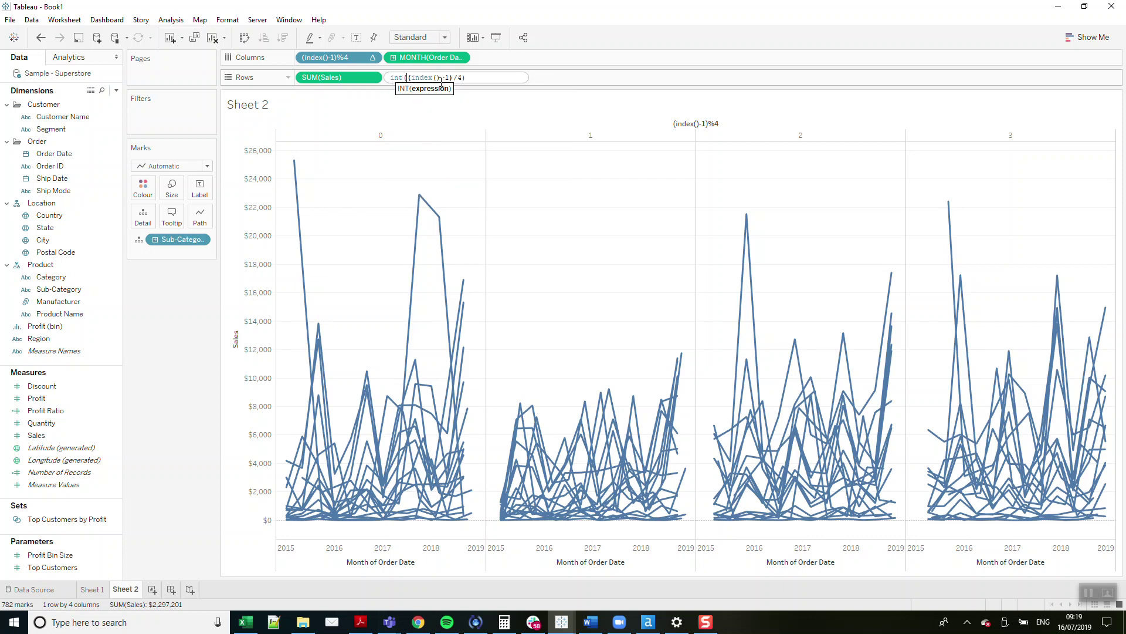
{"action": "key", "text": "Return"}
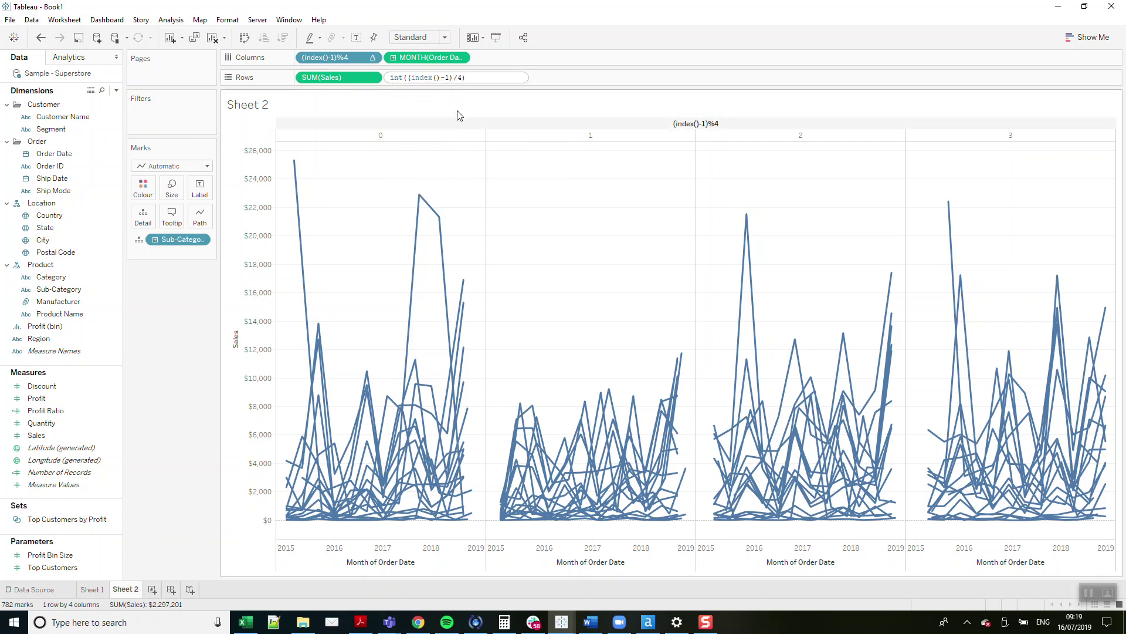
{"action": "left_click", "coordinate": [461, 78]}
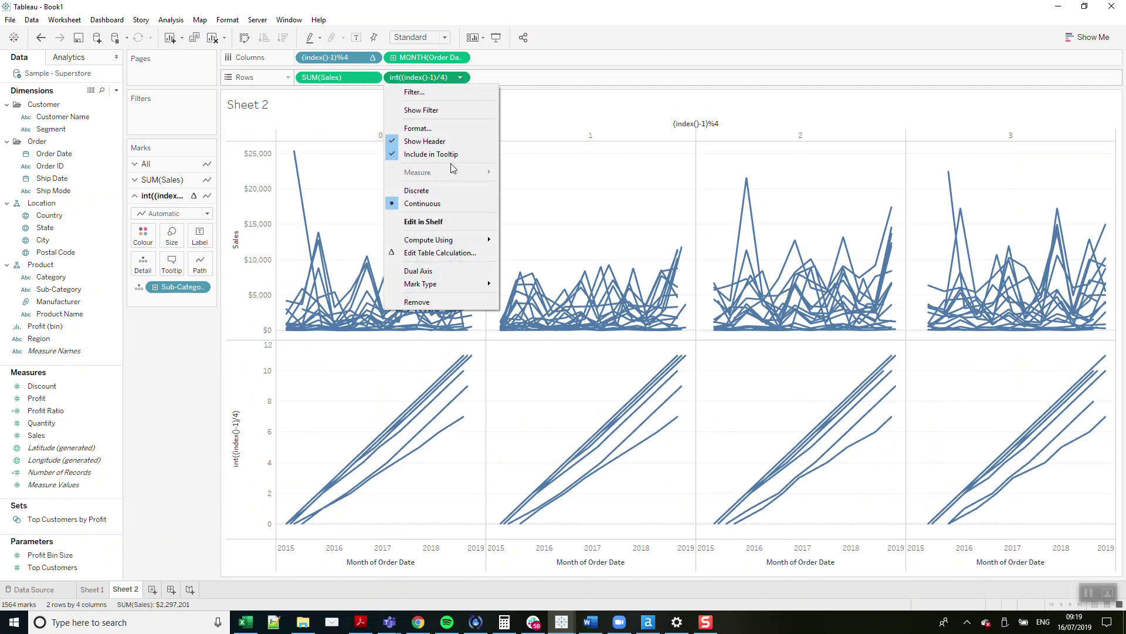
{"action": "left_click", "coordinate": [452, 190]}
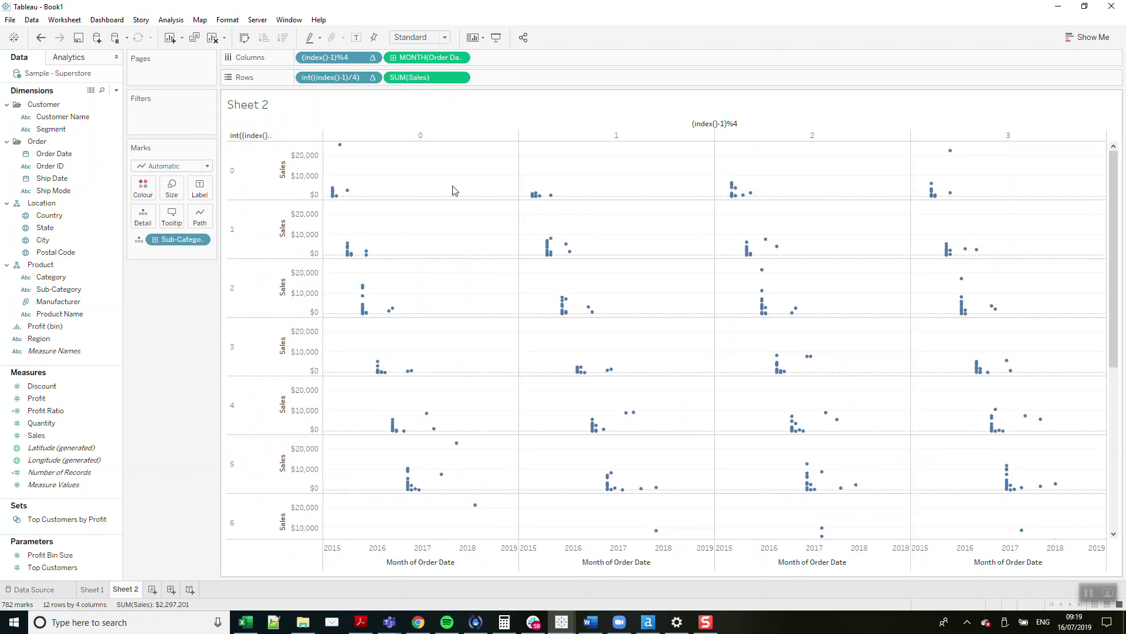
Compute the column index along Sub-Category then Month of Order Date, at Sub-Category level
{"action": "left_click", "coordinate": [372, 57]}
{"action": "left_click", "coordinate": [368, 259]}
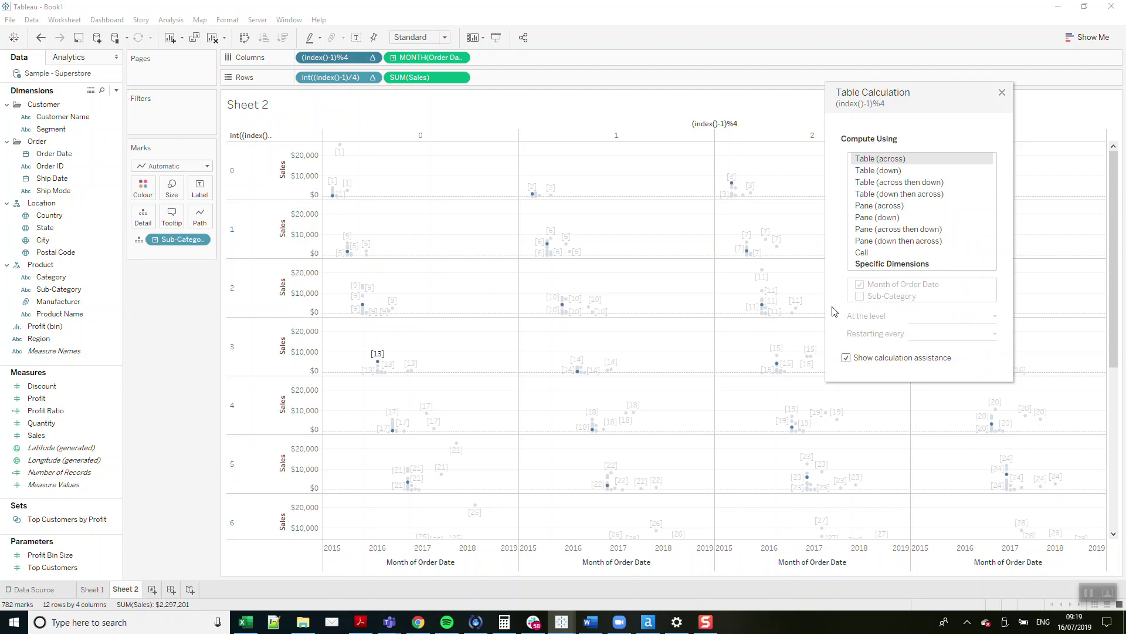
{"action": "left_click", "coordinate": [886, 264]}
{"action": "left_click", "coordinate": [861, 296]}
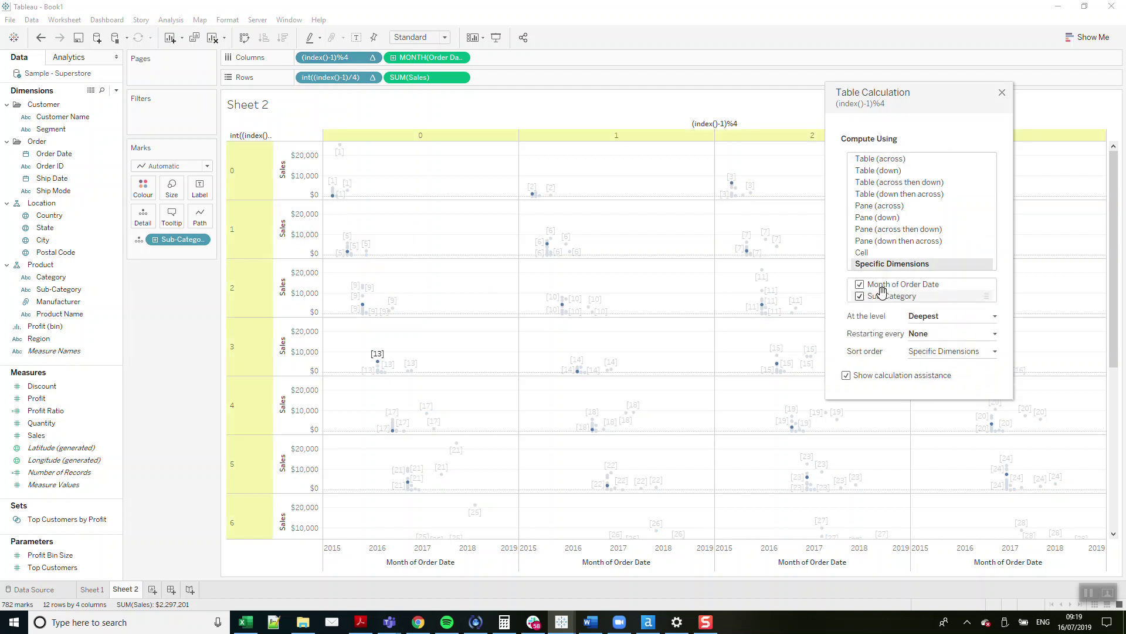
{"action": "left_click_drag", "start_coordinate": [889, 296], "coordinate": [891, 283]}
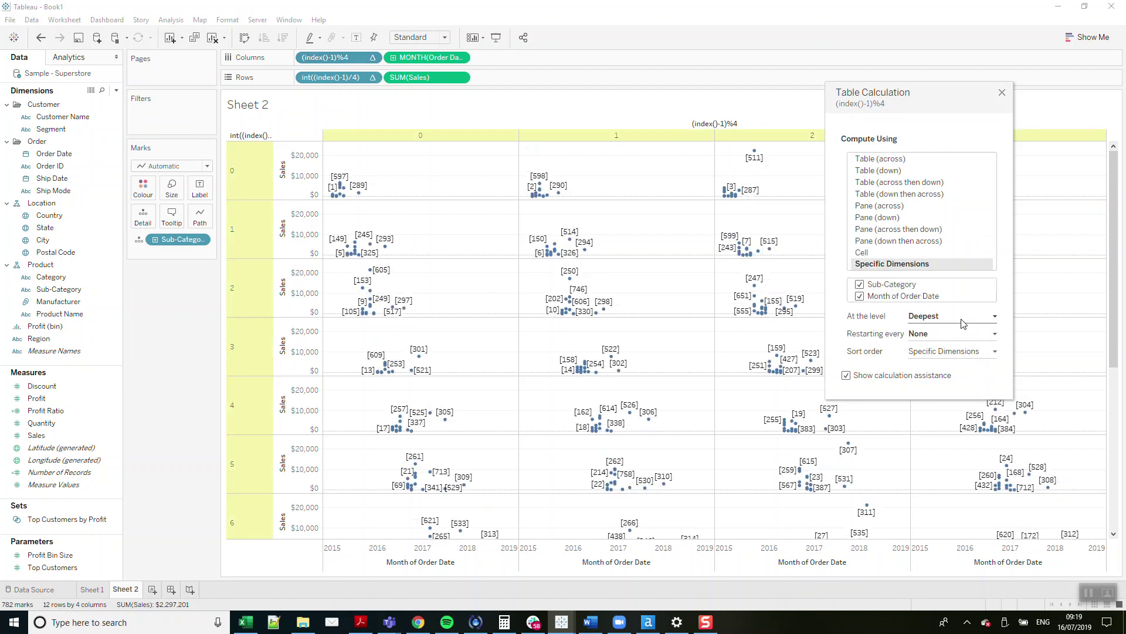
{"action": "left_click", "coordinate": [965, 320]}
{"action": "left_click", "coordinate": [965, 335]}
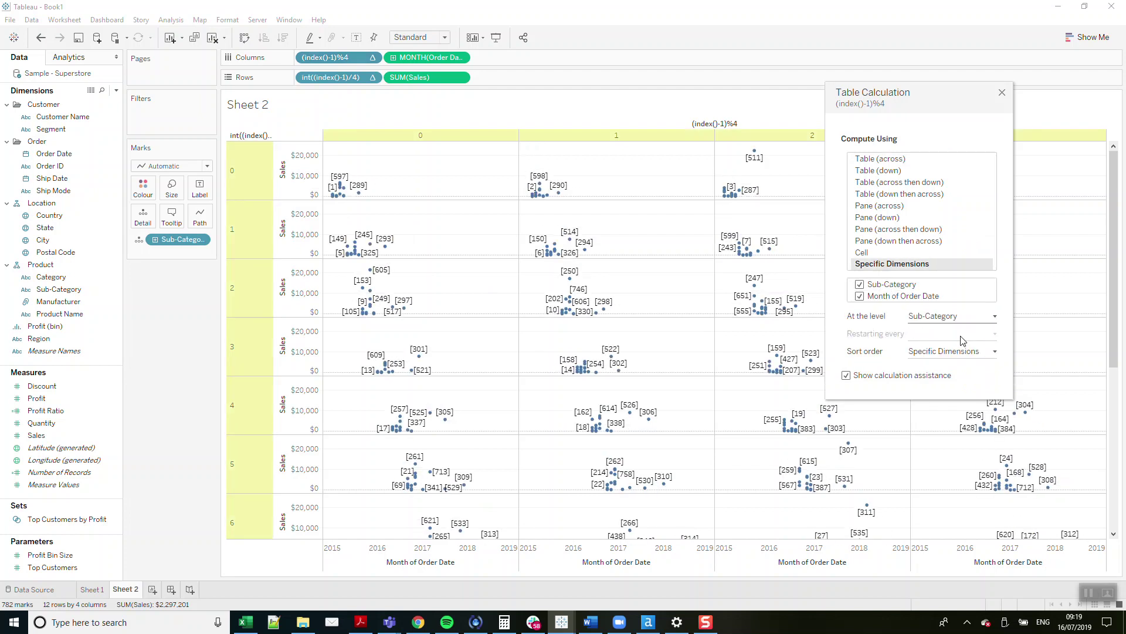
Compute the row index likewise, Sub-Category above Month, at the Sub-Category level
{"action": "left_click", "coordinate": [372, 78]}
{"action": "left_click", "coordinate": [366, 279]}
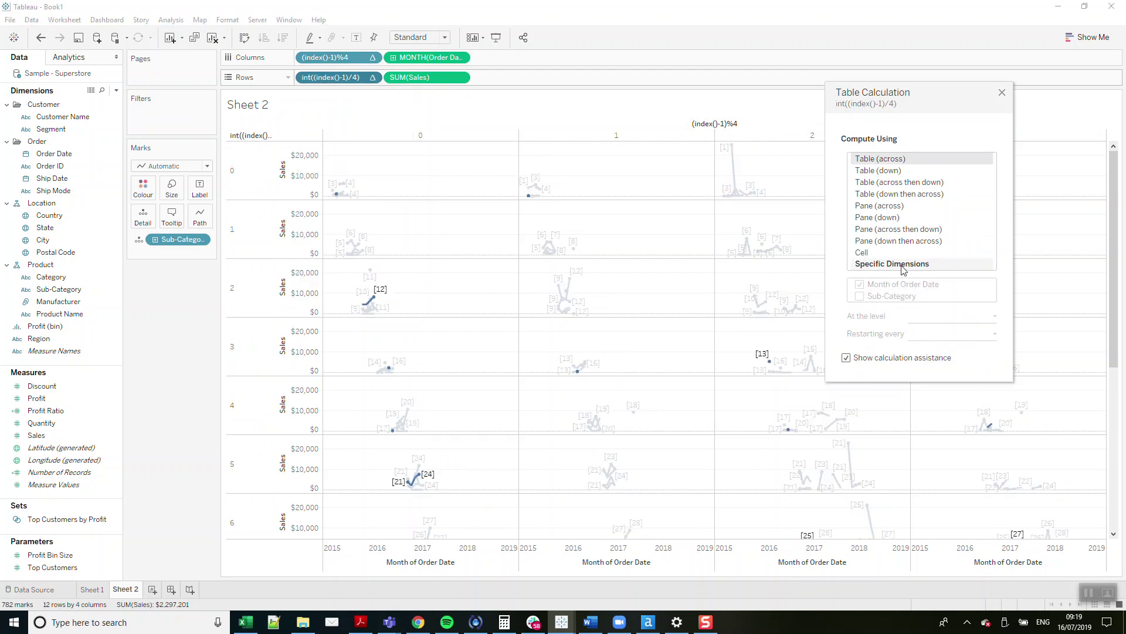
{"action": "left_click", "coordinate": [875, 296]}
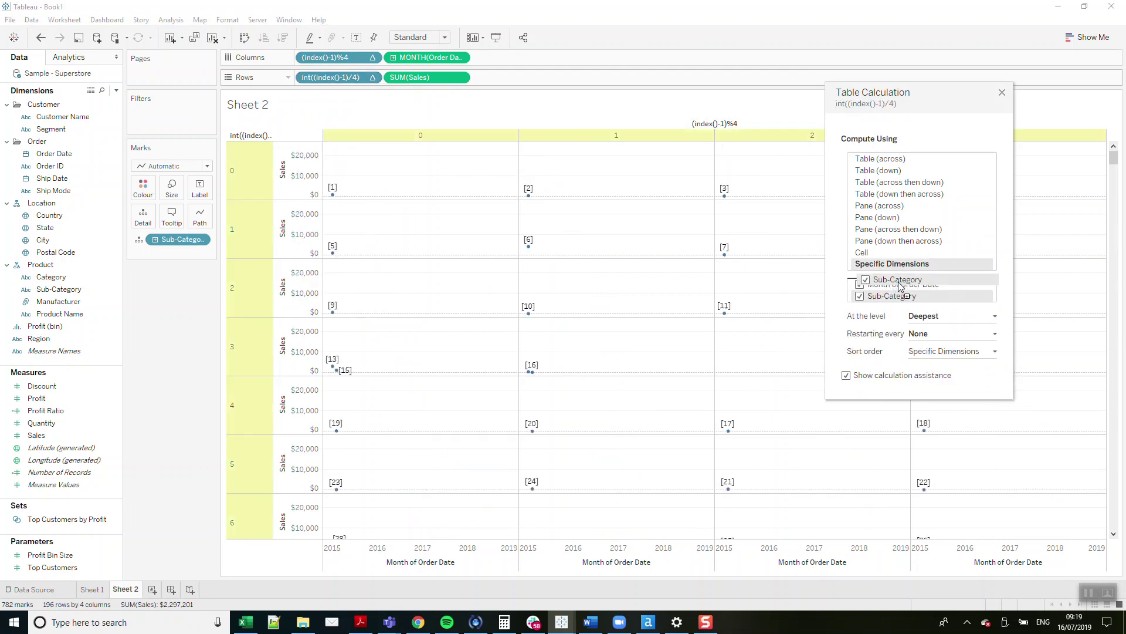
{"action": "left_click_drag", "start_coordinate": [877, 296], "coordinate": [891, 285]}
{"action": "left_click", "coordinate": [946, 318]}
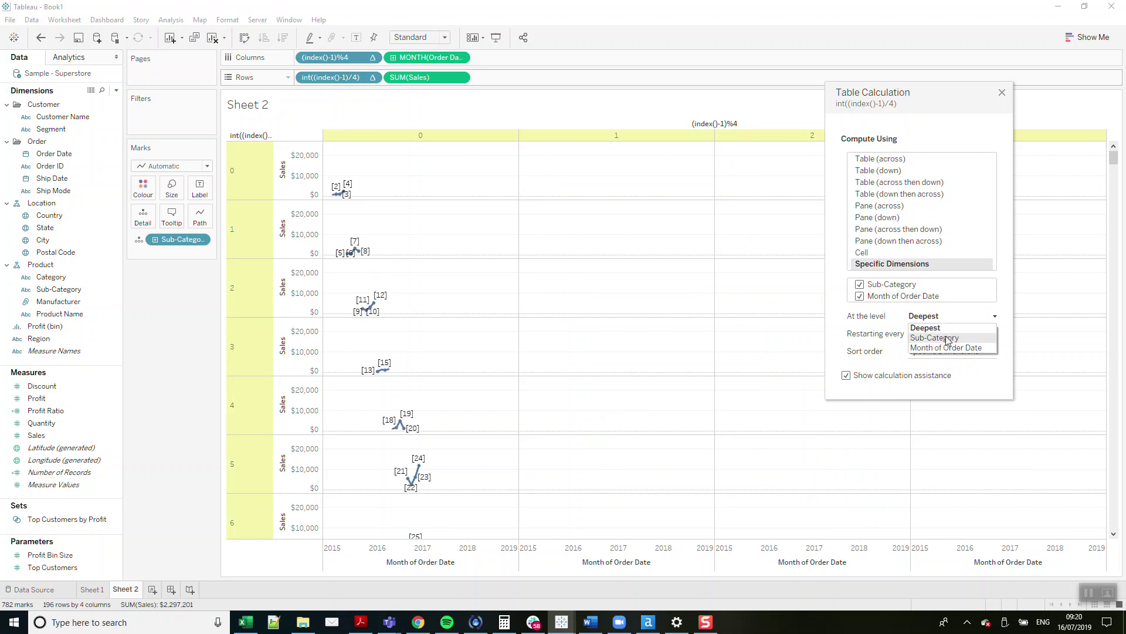
{"action": "left_click", "coordinate": [941, 338]}
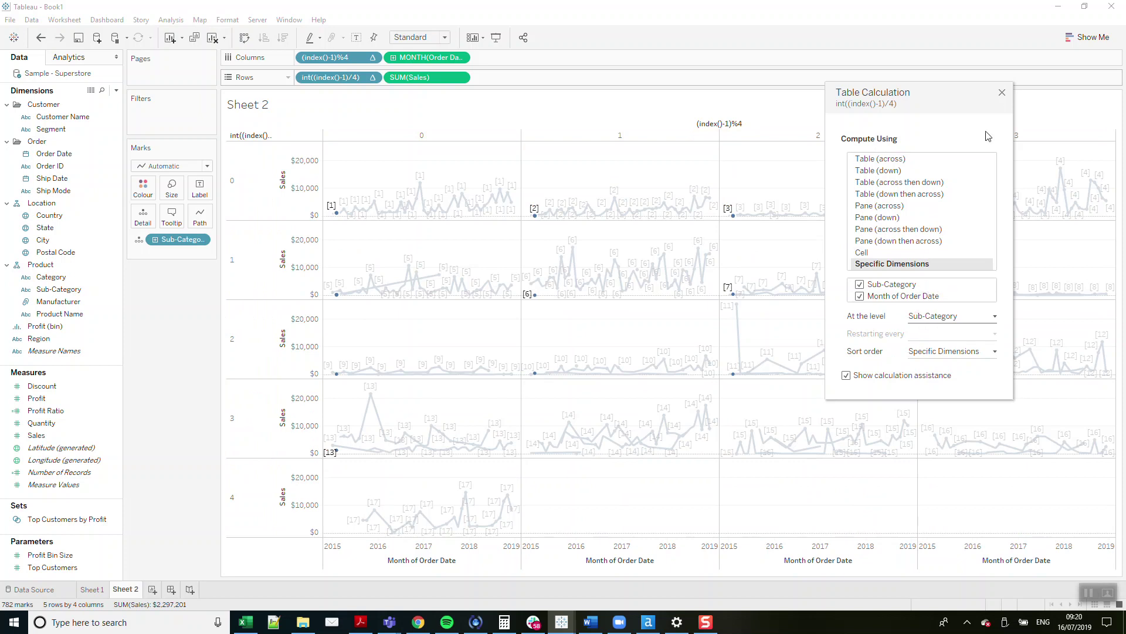
{"action": "left_click", "coordinate": [1002, 93]}
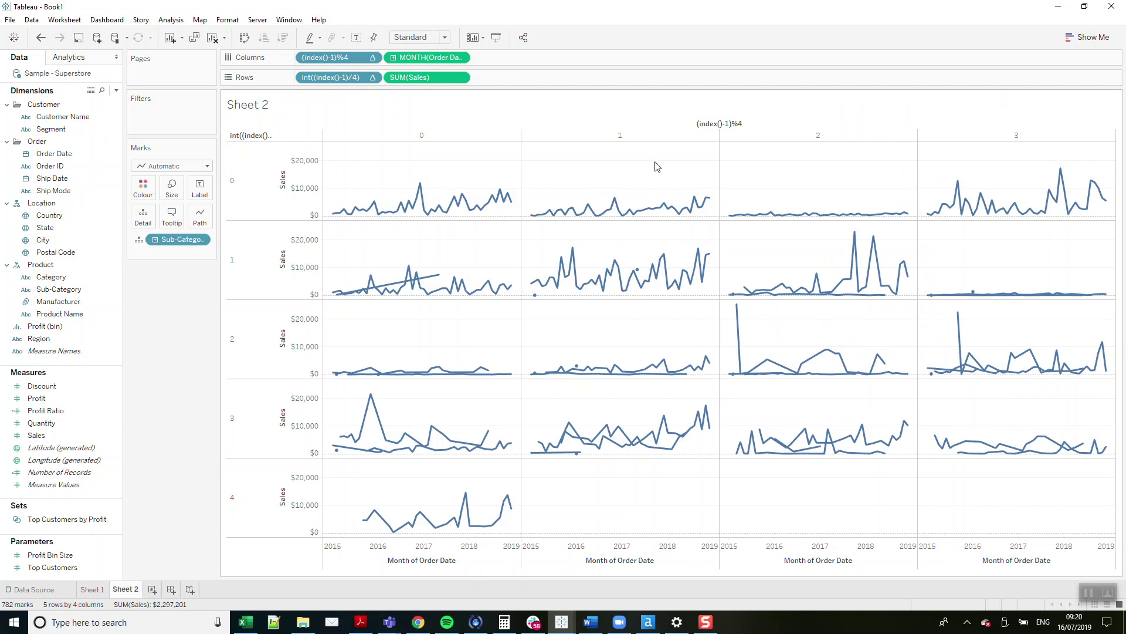
Copy MONTH(Order Date) from Columns onto Detail, beside Sub-Category on the Marks card
{"action": "mouse_move", "coordinate": [441, 278]}
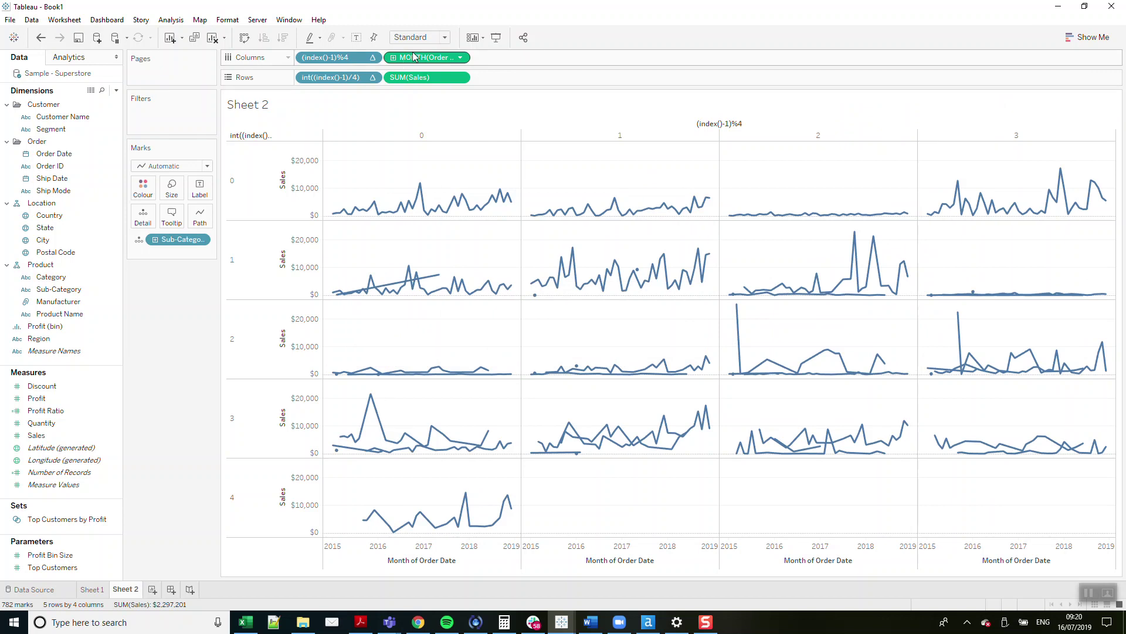
{"action": "left_click_drag", "start_coordinate": [428, 58], "coordinate": [189, 255]}
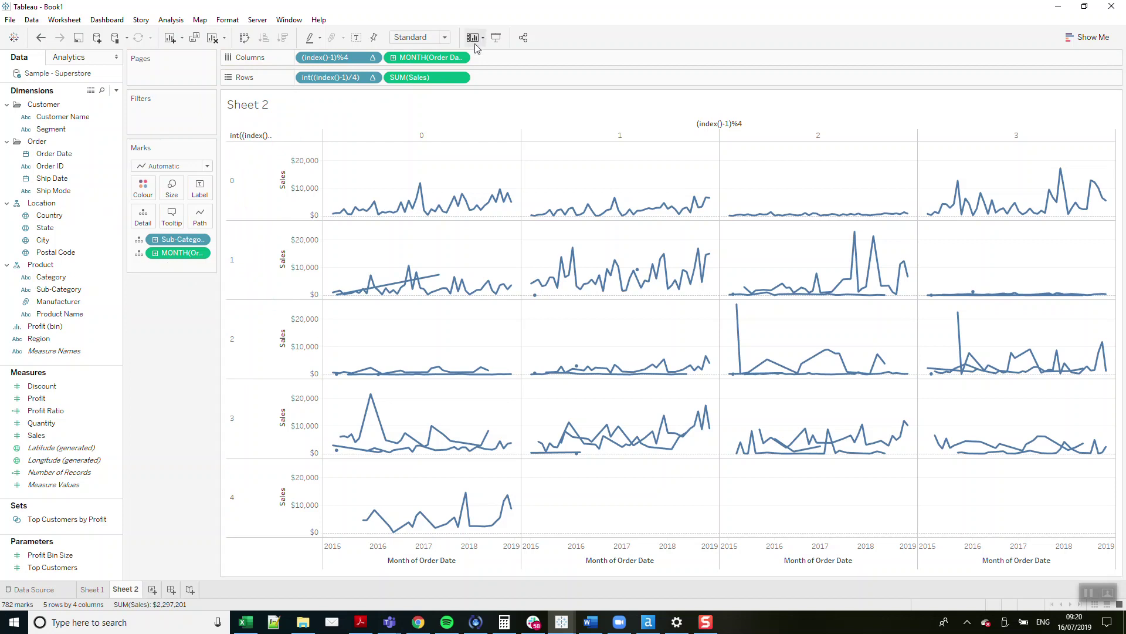
Rewrite the Columns month pill as attr(DATETRUNC('month',[Order Date])) and make it Continuous
{"action": "left_click", "coordinate": [460, 58]}
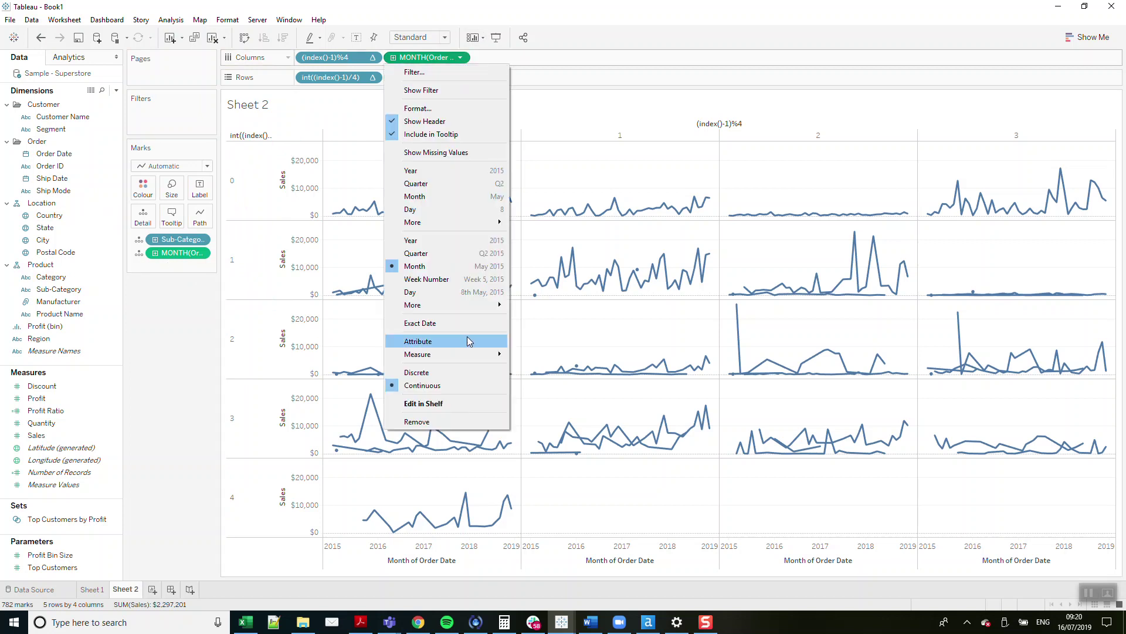
{"action": "double_click", "coordinate": [425, 57]}
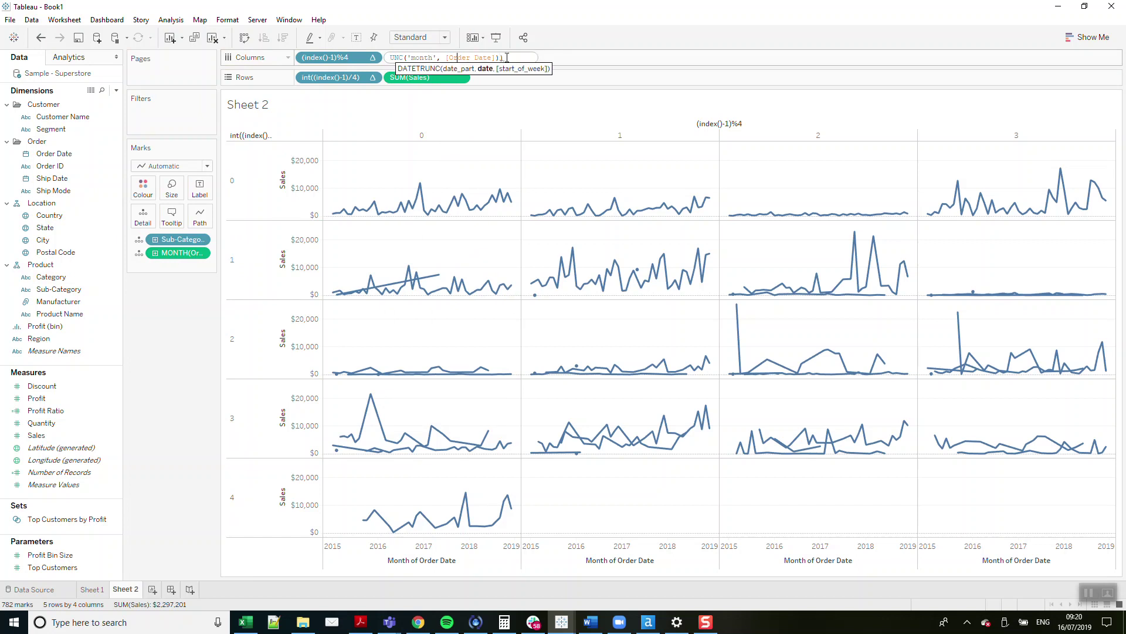
{"action": "key", "text": "Home"}
{"action": "type", "text": "attr("}
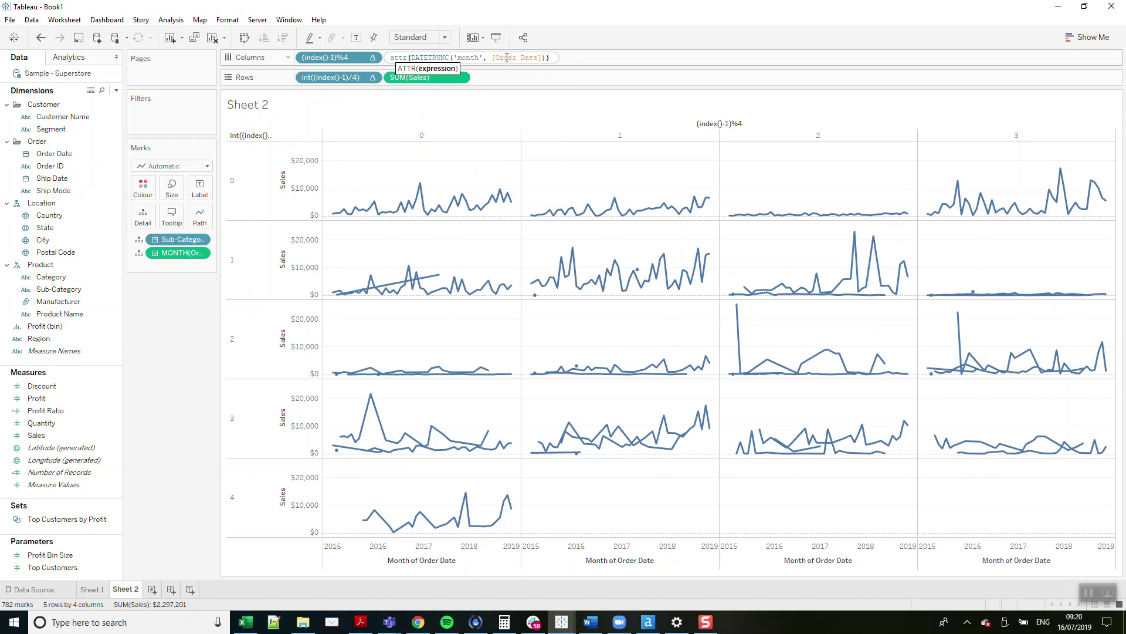
{"action": "key", "text": "Return"}
{"action": "left_click", "coordinate": [461, 57]}
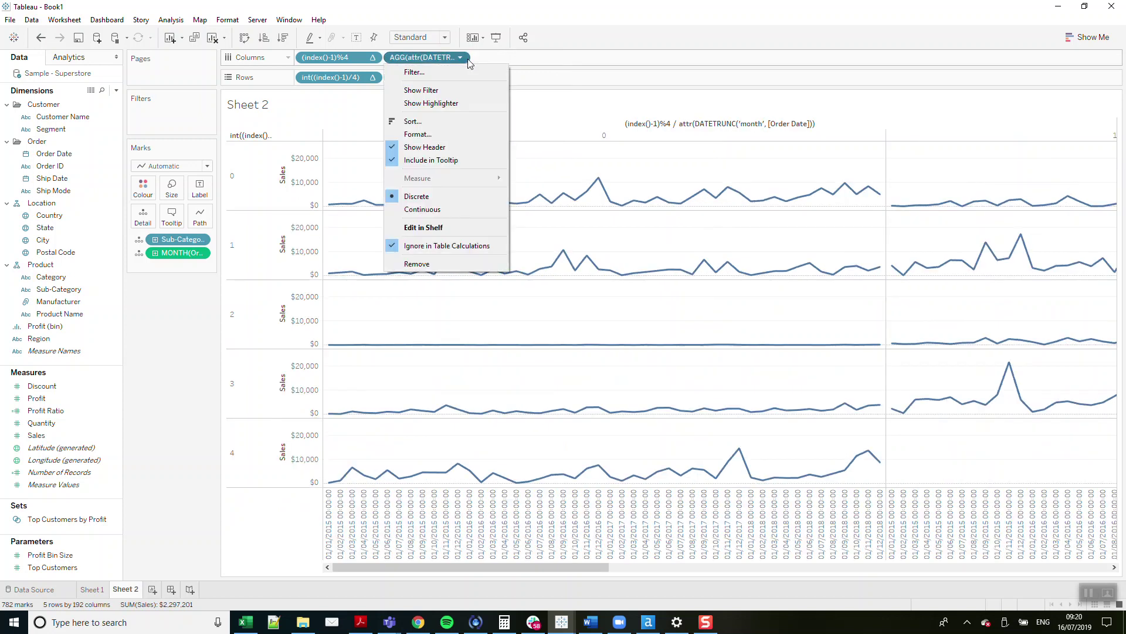
{"action": "left_click", "coordinate": [451, 210]}
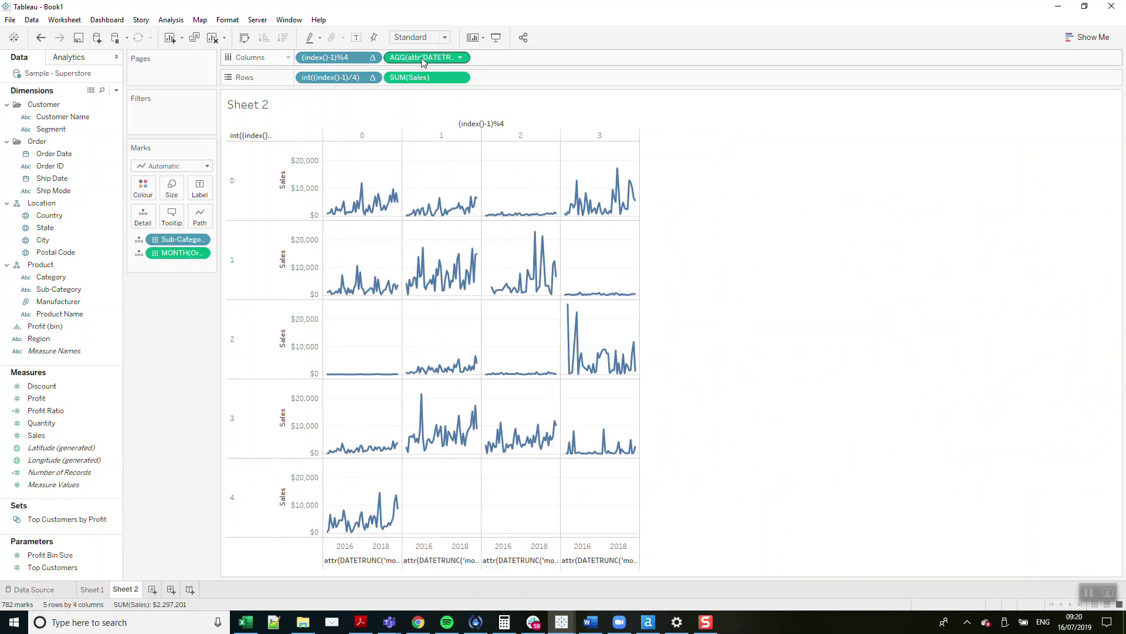